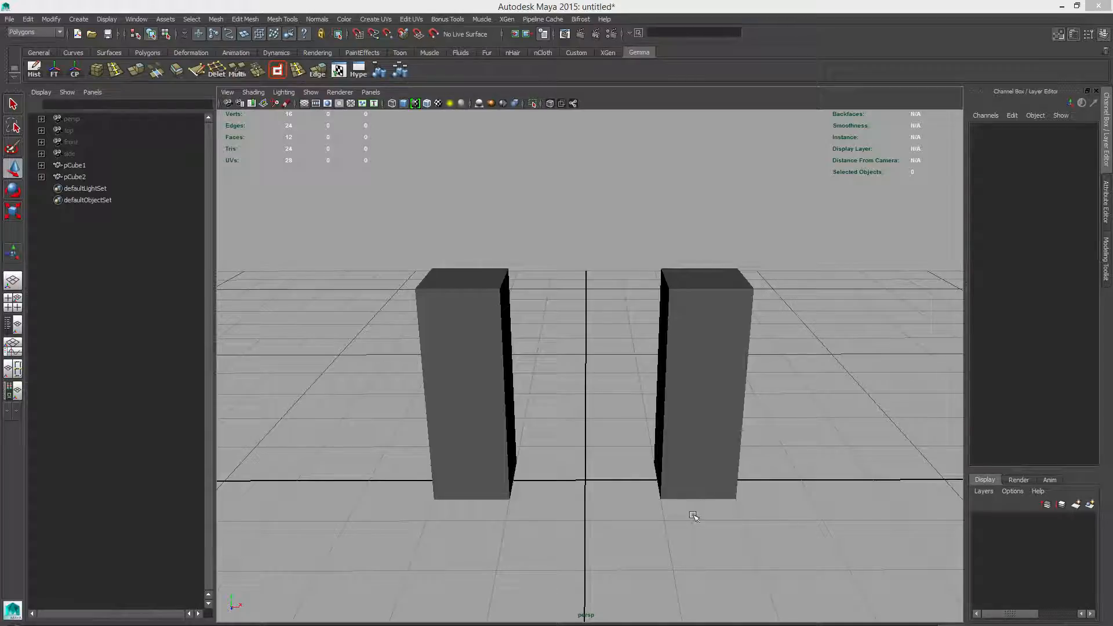
- Combine the two separate pillars into a single mesh
{"action": "left_click_drag", "start_coordinate": [698, 474], "coordinate": [693, 444], "text": "alt"}
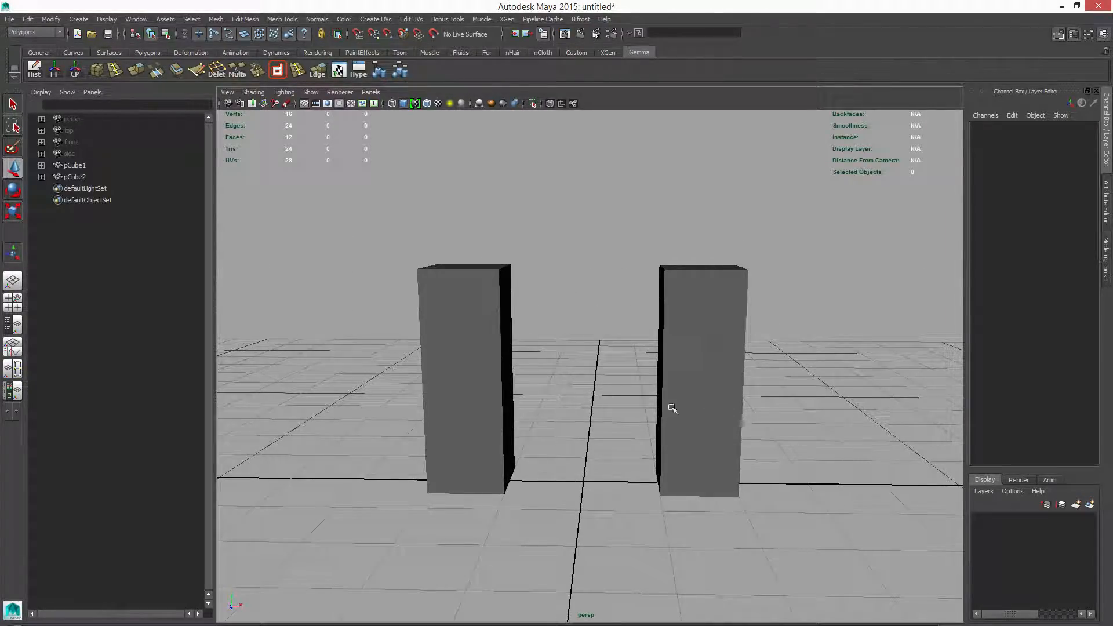
{"action": "left_click", "coordinate": [717, 334]}
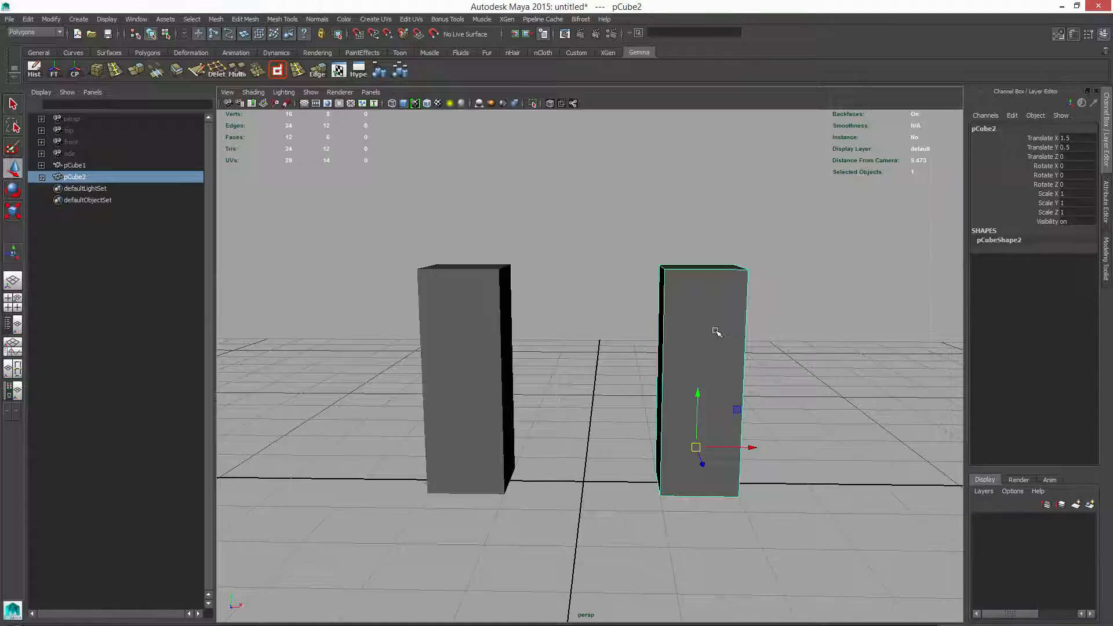
{"action": "left_click", "coordinate": [478, 342], "text": "shift"}
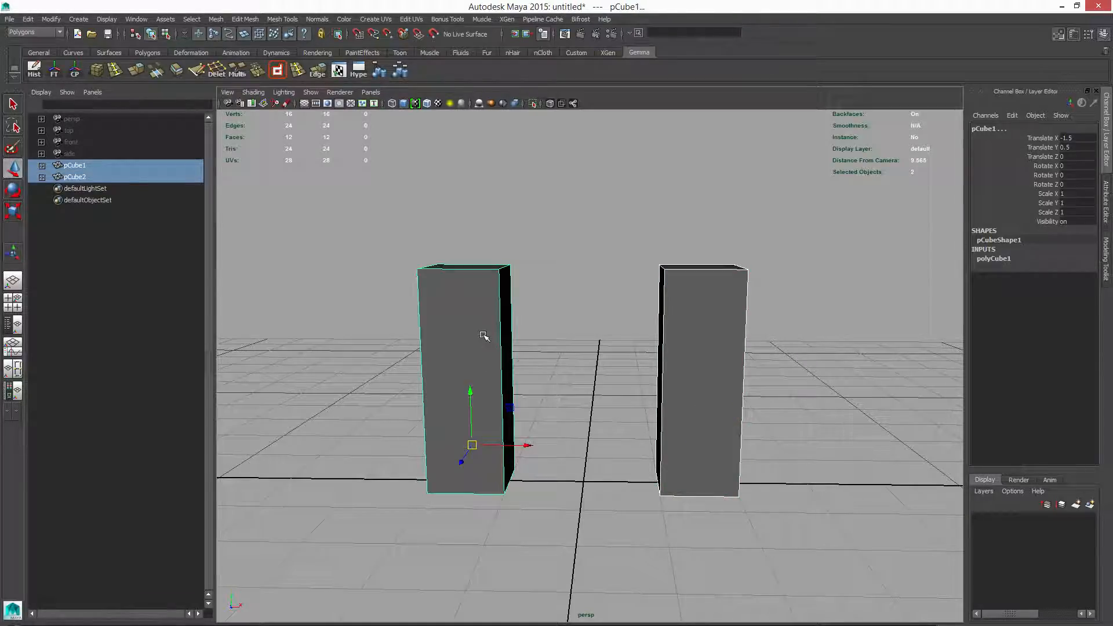
{"action": "right_click_drag", "start_coordinate": [484, 336], "coordinate": [477, 504], "text": "shift"}
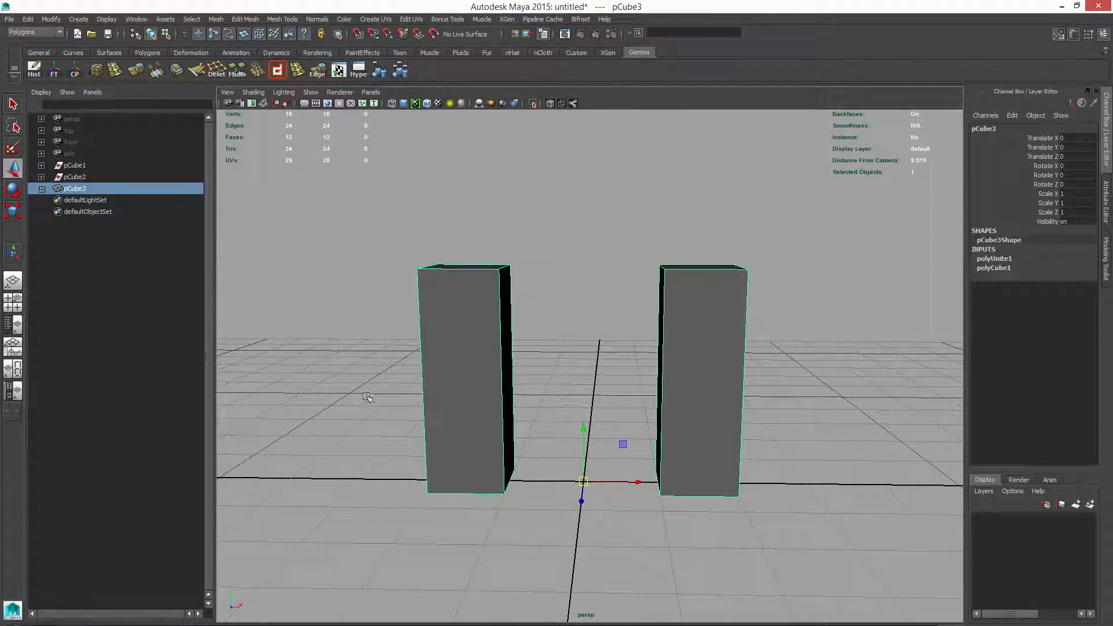
- Select the top faces of both pillars on the combined mesh
{"action": "left_click_drag", "start_coordinate": [529, 307], "coordinate": [522, 338], "text": "alt"}
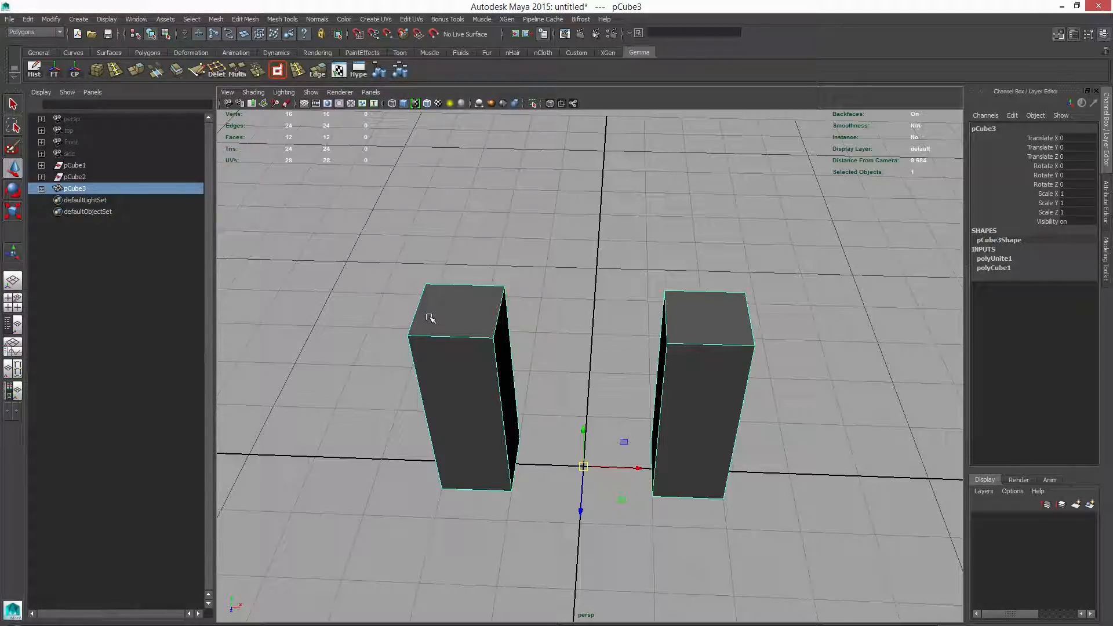
{"action": "right_click", "coordinate": [699, 313]}
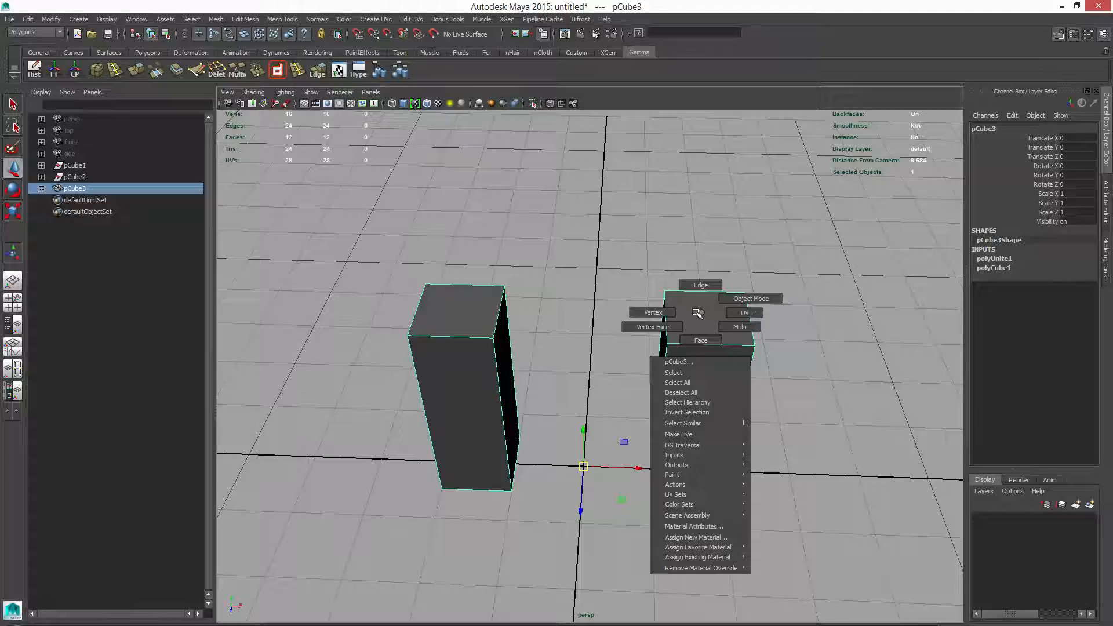
{"action": "left_click", "coordinate": [701, 340]}
{"action": "left_click", "coordinate": [717, 323]}
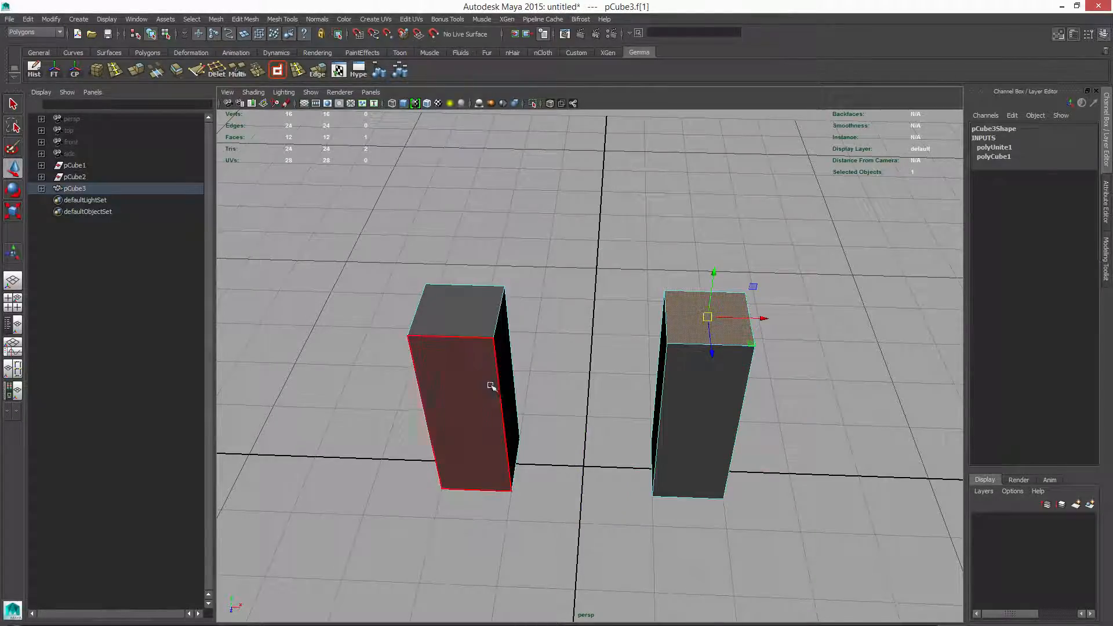
{"action": "left_click", "coordinate": [467, 315], "text": "shift"}
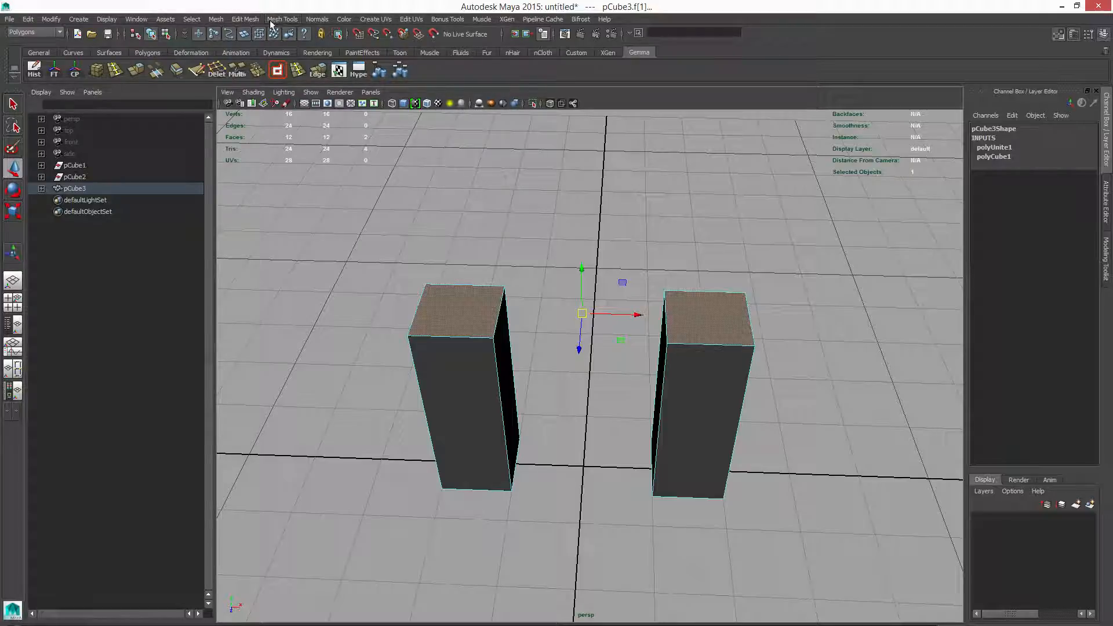
- Try to bridge the two selected top faces along a linear path with 5 divisions
{"action": "left_click", "coordinate": [246, 19]}
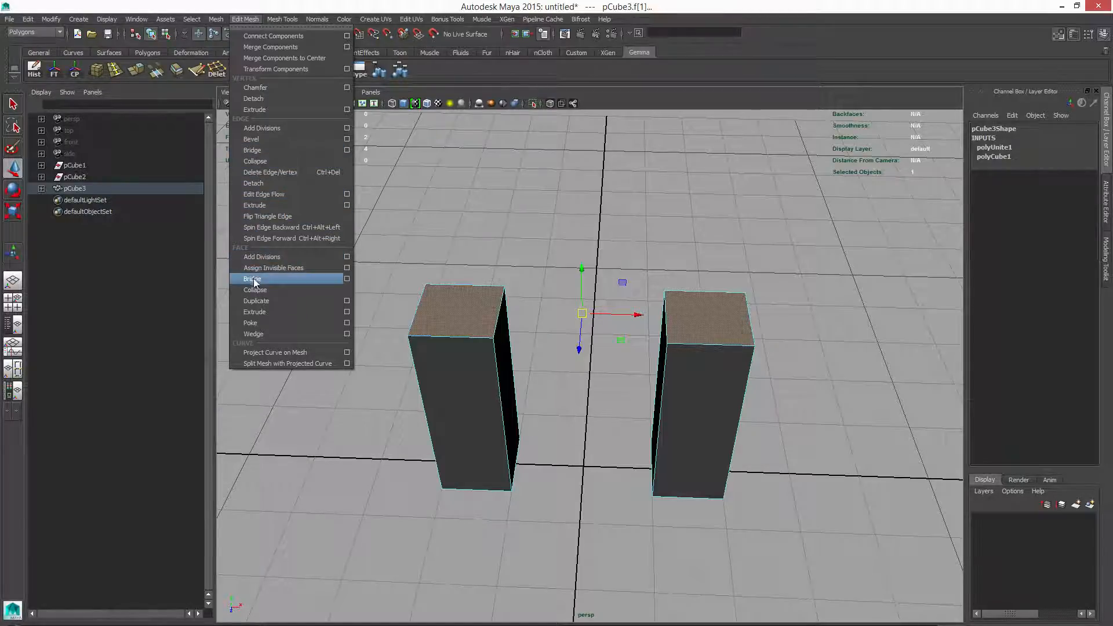
{"action": "left_click", "coordinate": [348, 280]}
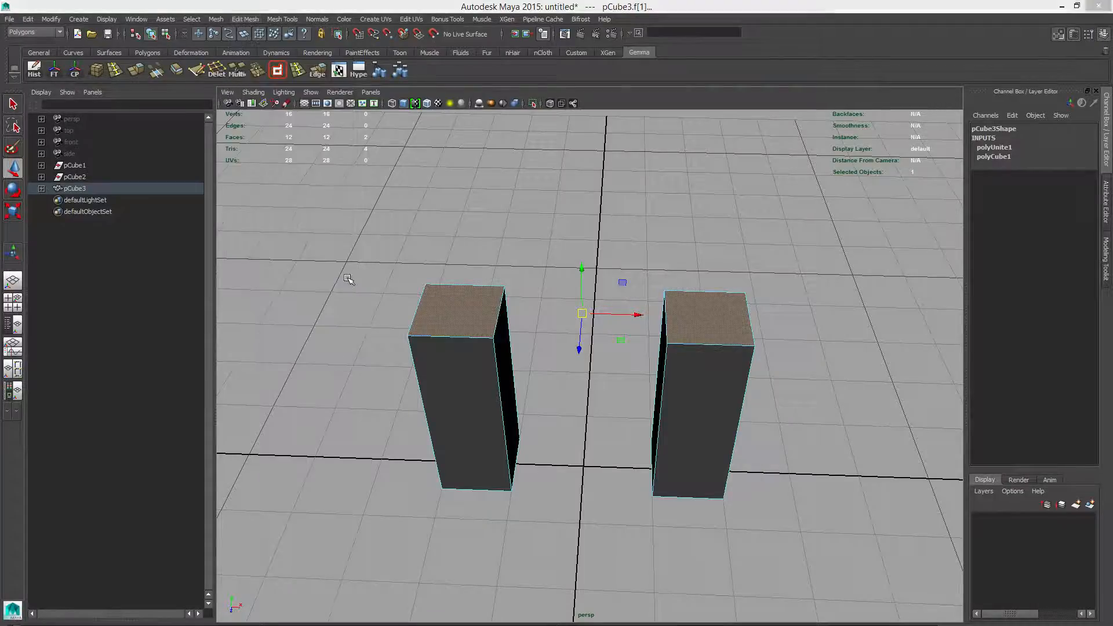
{"action": "left_click_drag", "start_coordinate": [316, 324], "coordinate": [290, 177]}
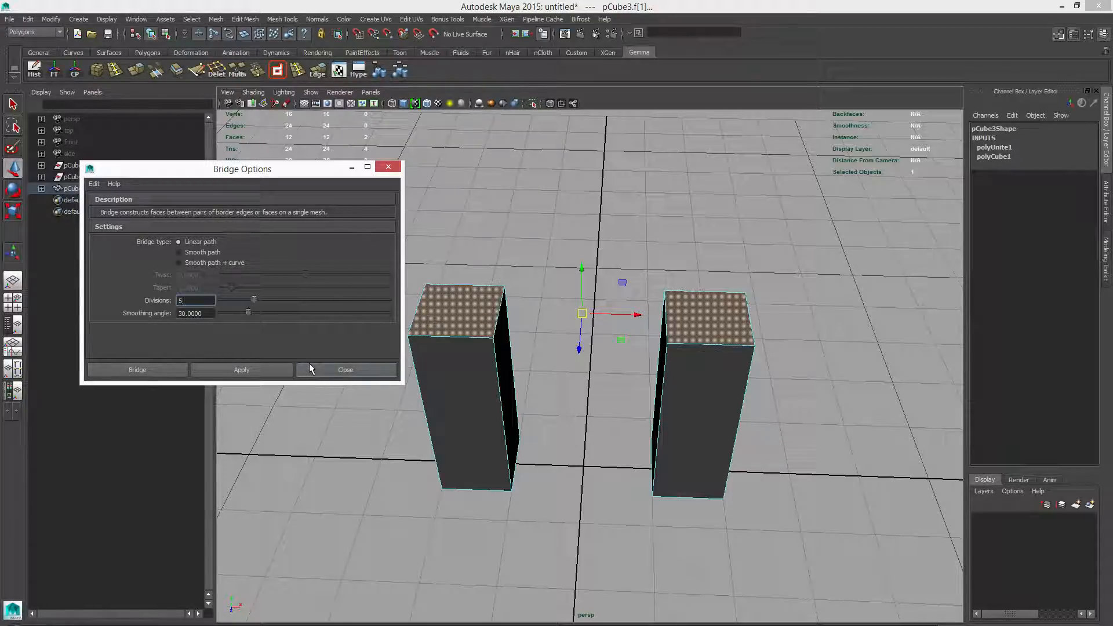
{"action": "left_click", "coordinate": [249, 367]}
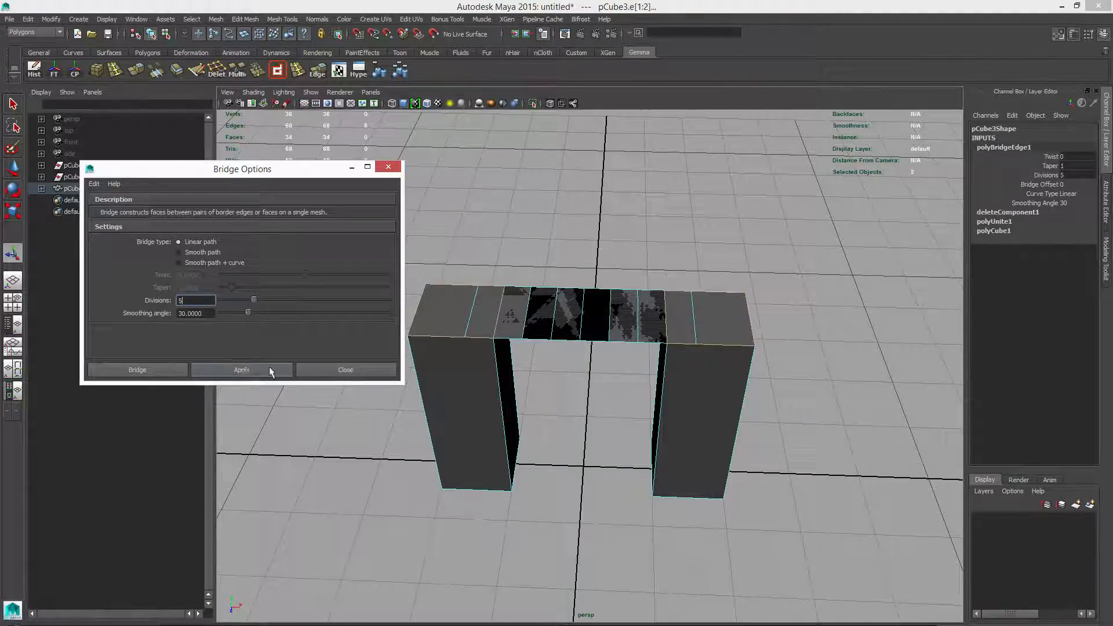
{"action": "left_click_drag", "start_coordinate": [587, 445], "coordinate": [592, 413], "text": "alt"}
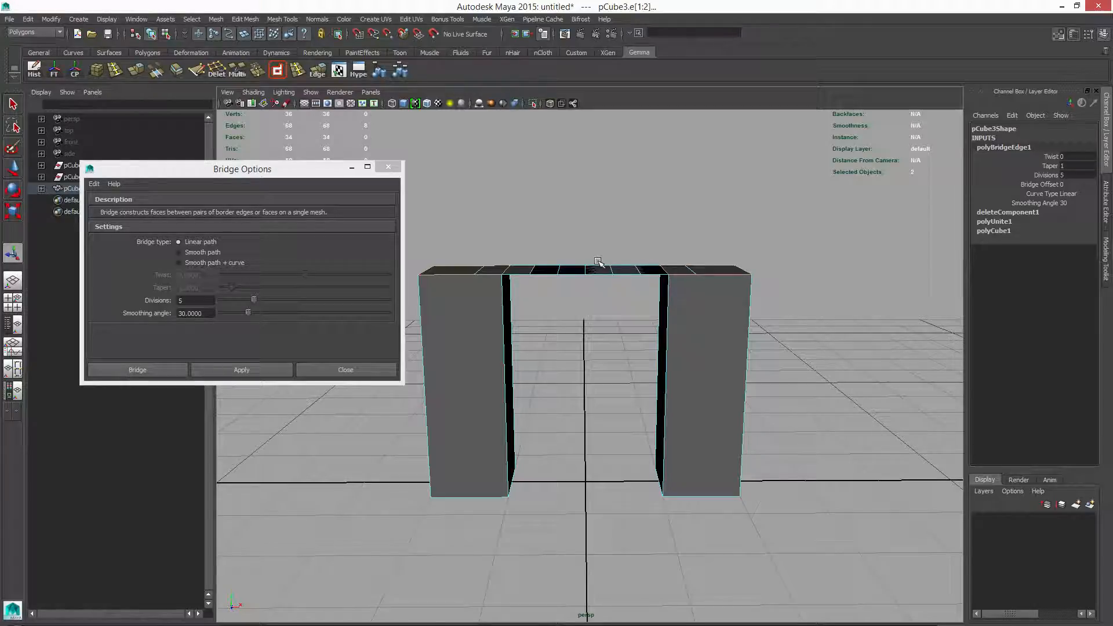
{"action": "key", "text": "ctrl+z"}
{"action": "key", "text": "ctrl+z"}
- Bridge the two top faces using the Smooth path + curve type with 4 divisions
{"action": "left_click", "coordinate": [285, 244]}
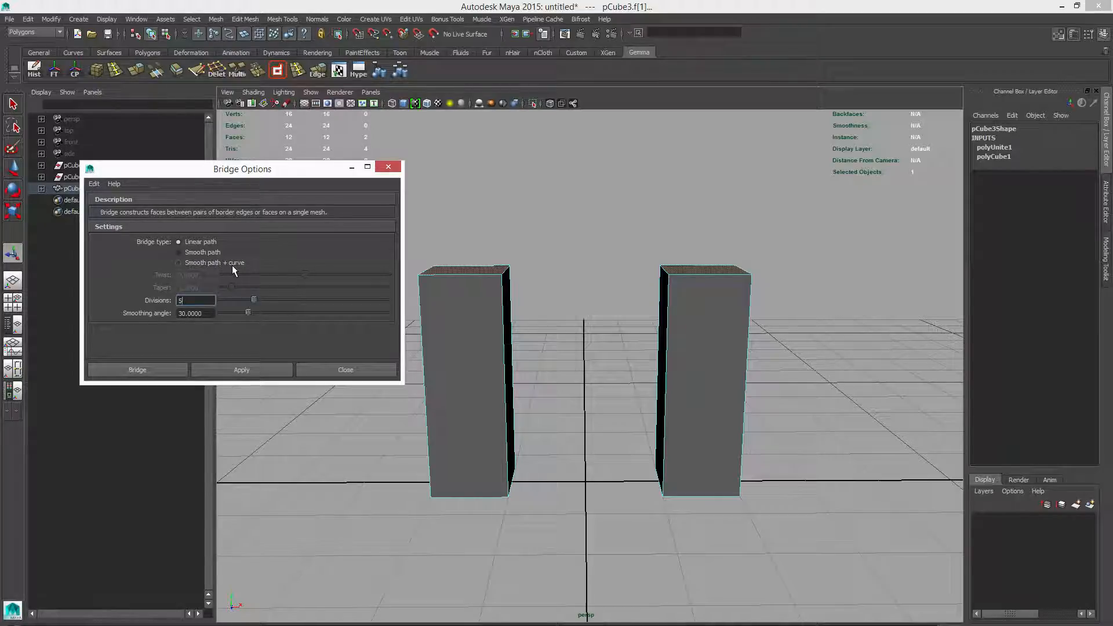
{"action": "left_click", "coordinate": [179, 262]}
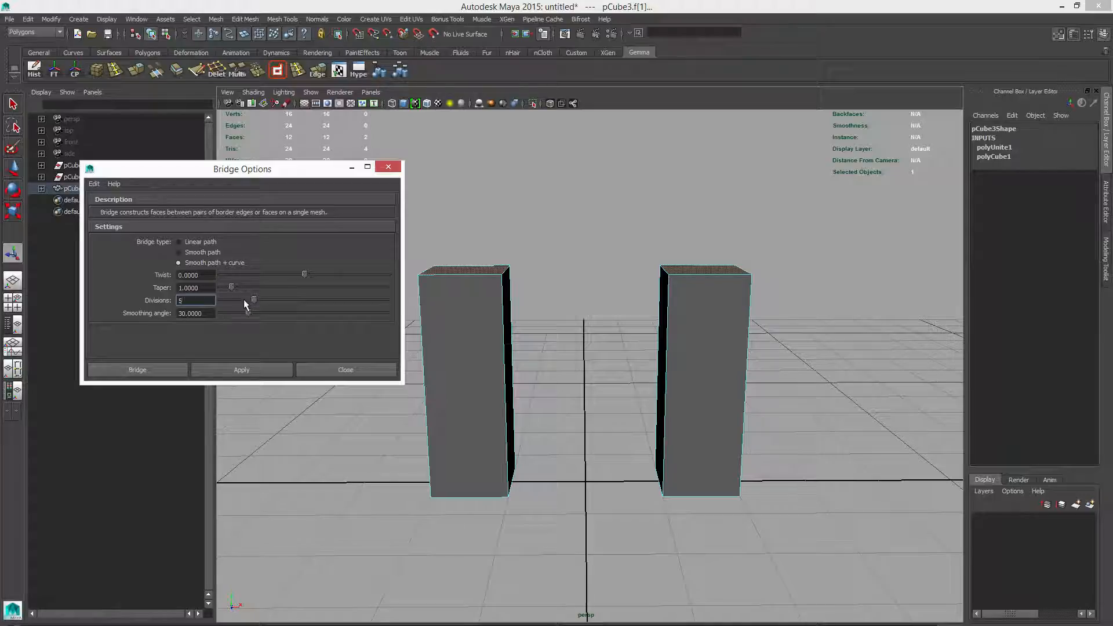
{"action": "left_click_drag", "start_coordinate": [252, 300], "coordinate": [248, 301]}
{"action": "left_click", "coordinate": [139, 368]}
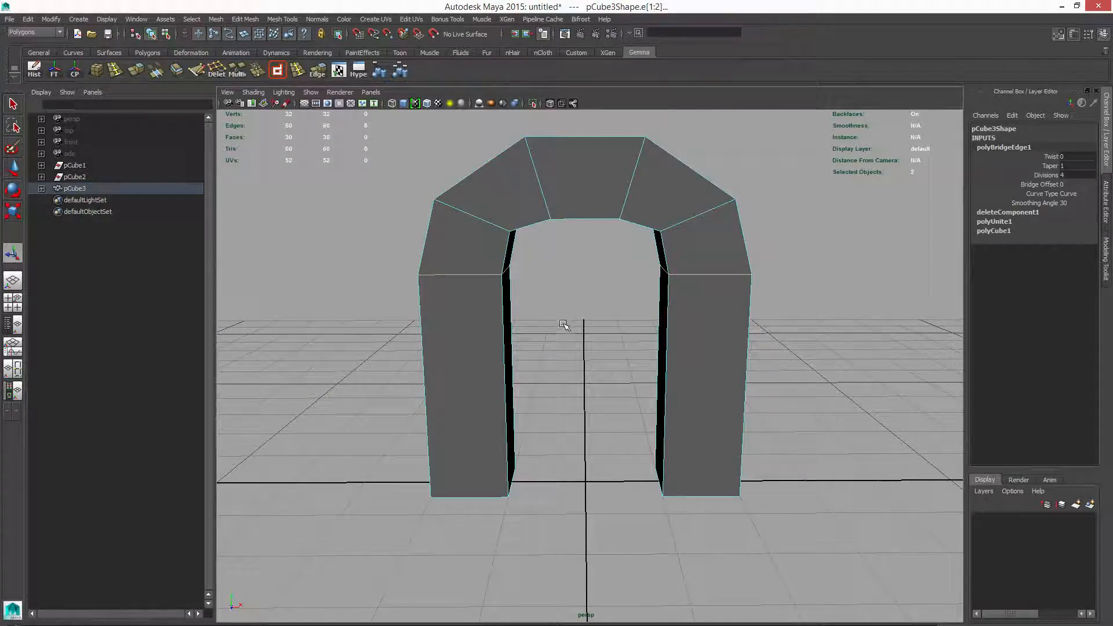
{"action": "mouse_move", "coordinate": [571, 319]}
{"action": "left_mouse_down", "text": "alt"}
{"action": "mouse_move", "coordinate": [551, 328]}
{"action": "mouse_move", "coordinate": [512, 318]}
{"action": "mouse_move", "coordinate": [584, 315]}
{"action": "mouse_move", "coordinate": [573, 317]}
{"action": "left_mouse_up", "text": "alt"}
{"action": "right_click_drag", "start_coordinate": [579, 181], "coordinate": [543, 196]}
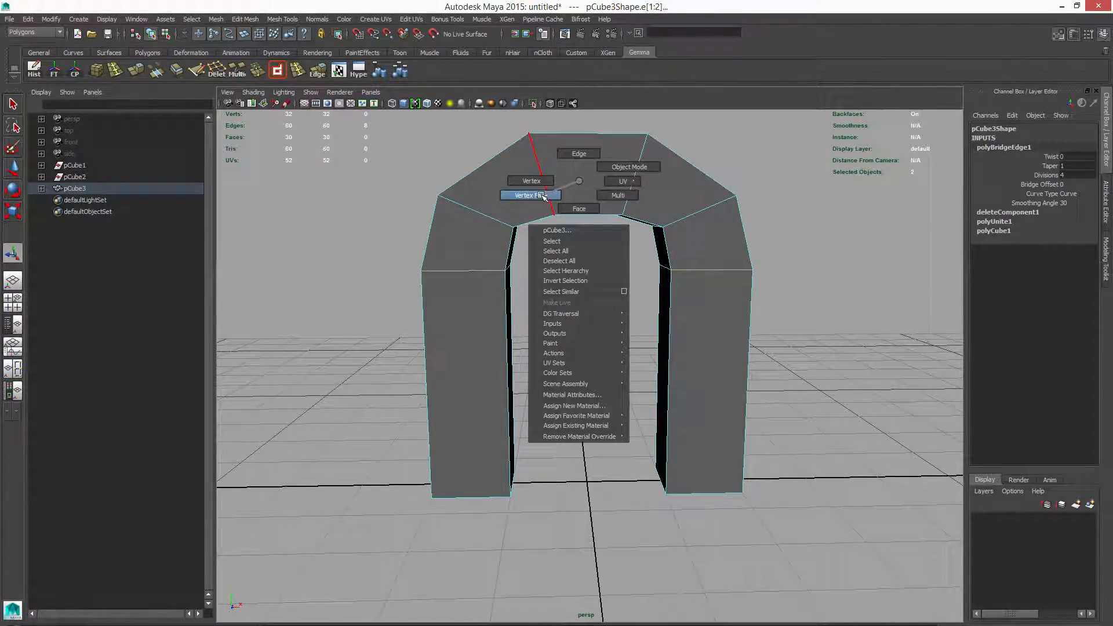
{"action": "right_click_drag", "start_coordinate": [543, 196], "coordinate": [522, 198]}
{"action": "left_click_drag", "start_coordinate": [513, 343], "coordinate": [463, 283], "text": "alt"}
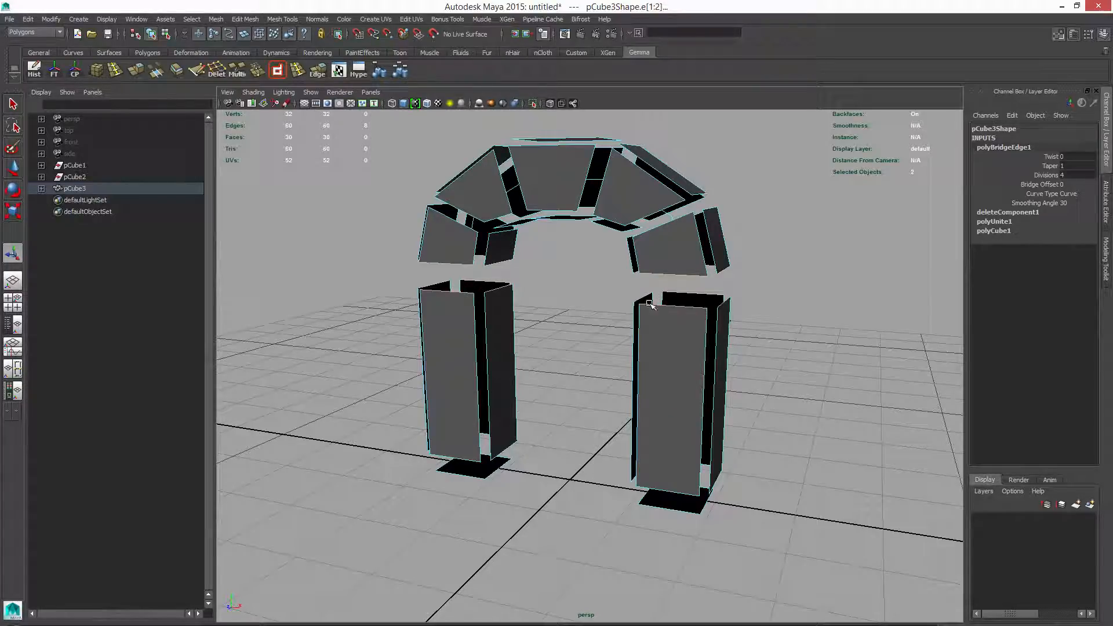
- Return the arch to object mode and set the divisions of its polyBridgeEdge1 node to 6
{"action": "right_click_drag", "start_coordinate": [566, 168], "coordinate": [614, 155]}
{"action": "left_click_drag", "start_coordinate": [585, 317], "coordinate": [592, 241], "text": "alt"}
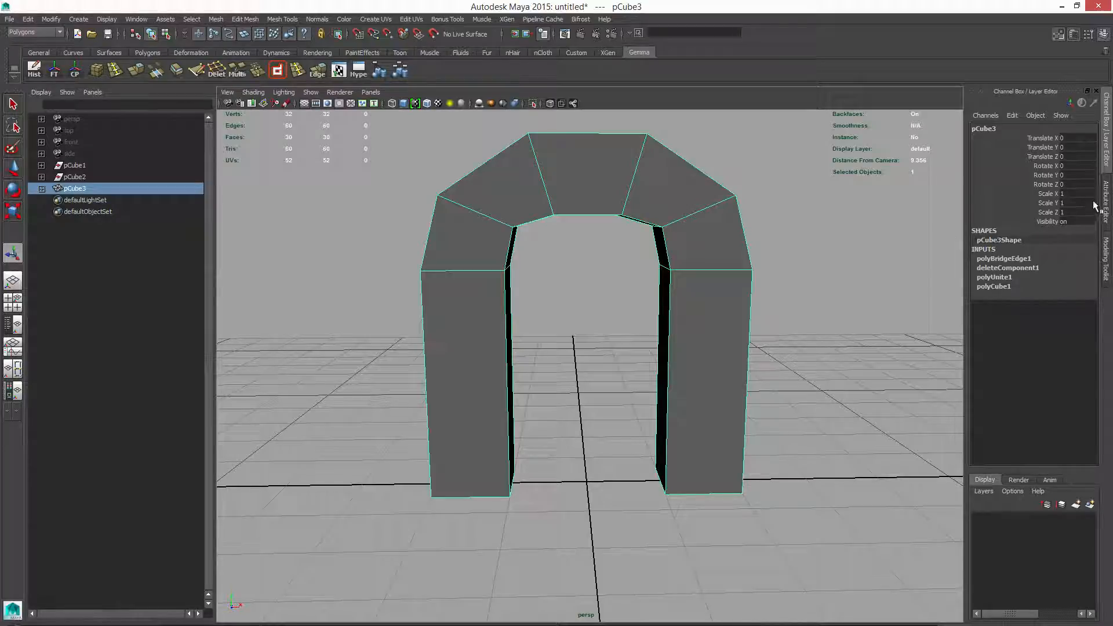
{"action": "left_click", "coordinate": [1106, 220]}
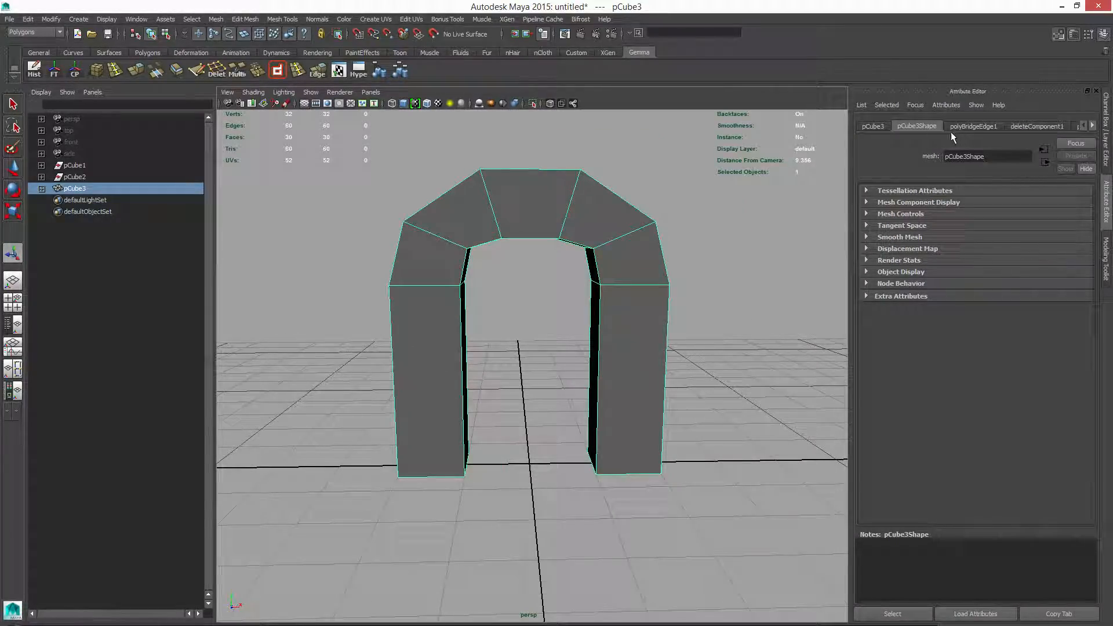
{"action": "left_click", "coordinate": [975, 128]}
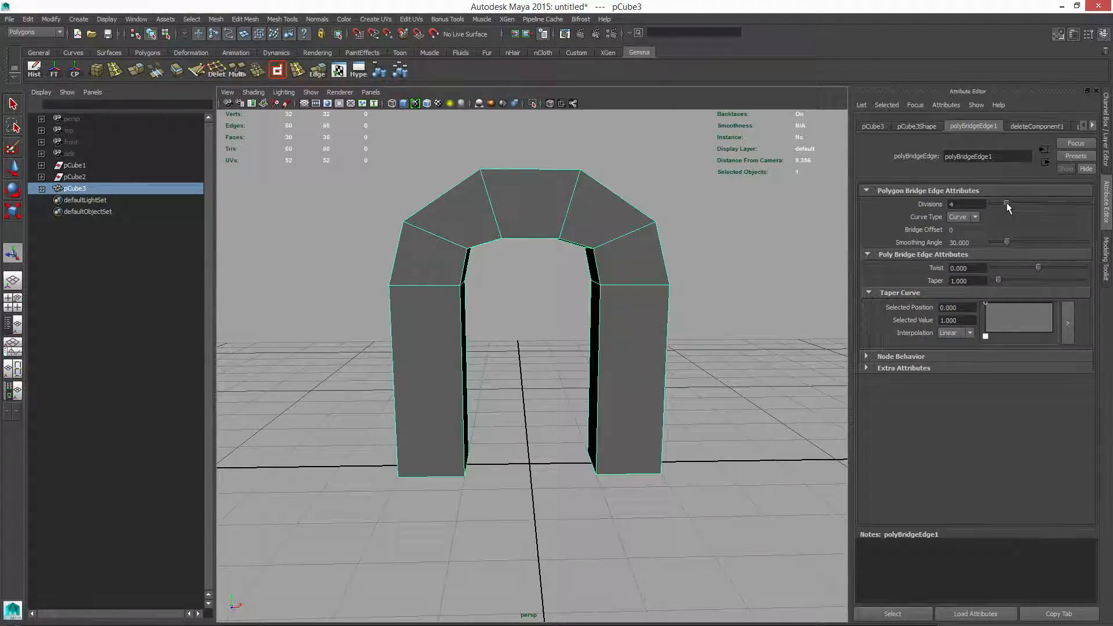
{"action": "left_click_drag", "start_coordinate": [1006, 204], "coordinate": [1014, 204]}
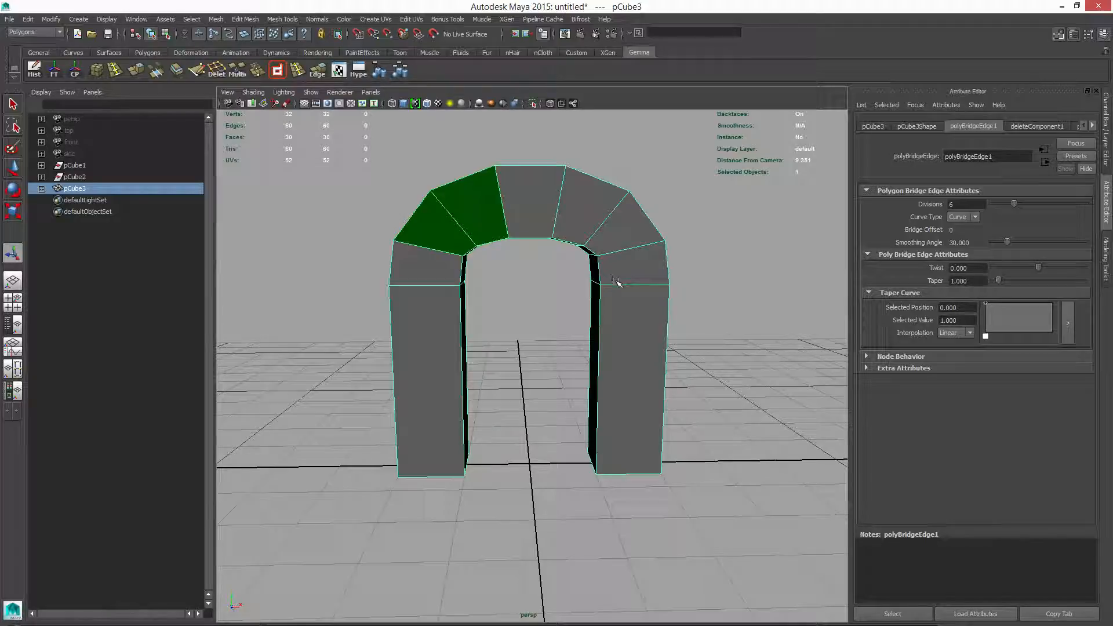
- Display the model in wireframe and select the bridge's path curve, curve1, in the pCube3 hierarchy
{"action": "right_click_drag", "start_coordinate": [642, 270], "coordinate": [718, 515]}
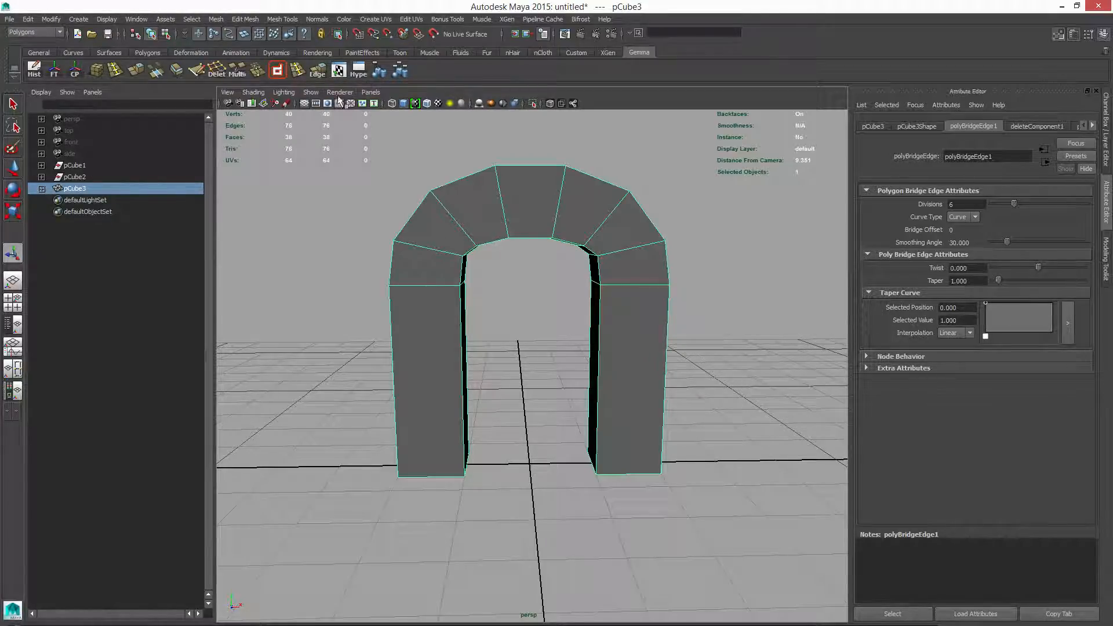
{"action": "left_click", "coordinate": [392, 105]}
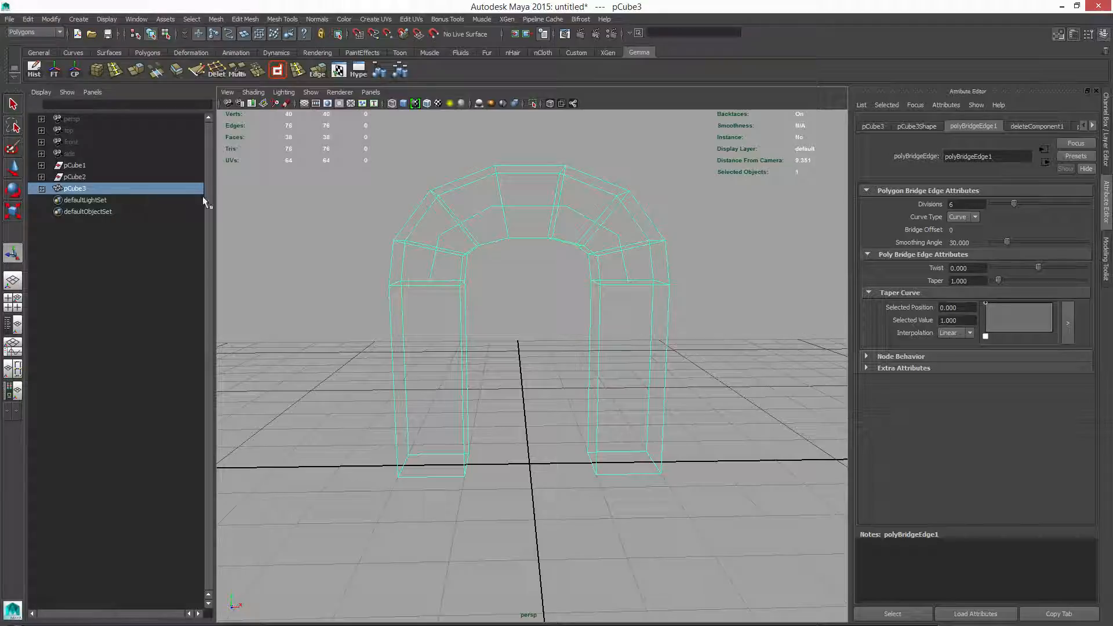
{"action": "left_click", "coordinate": [475, 217]}
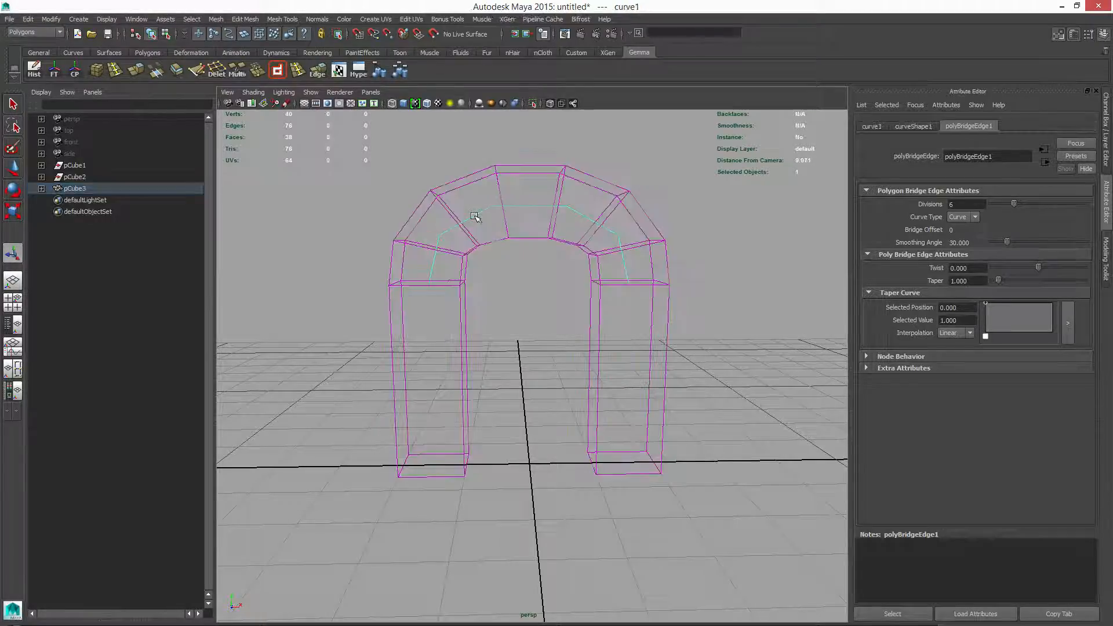
{"action": "left_click", "coordinate": [41, 188]}
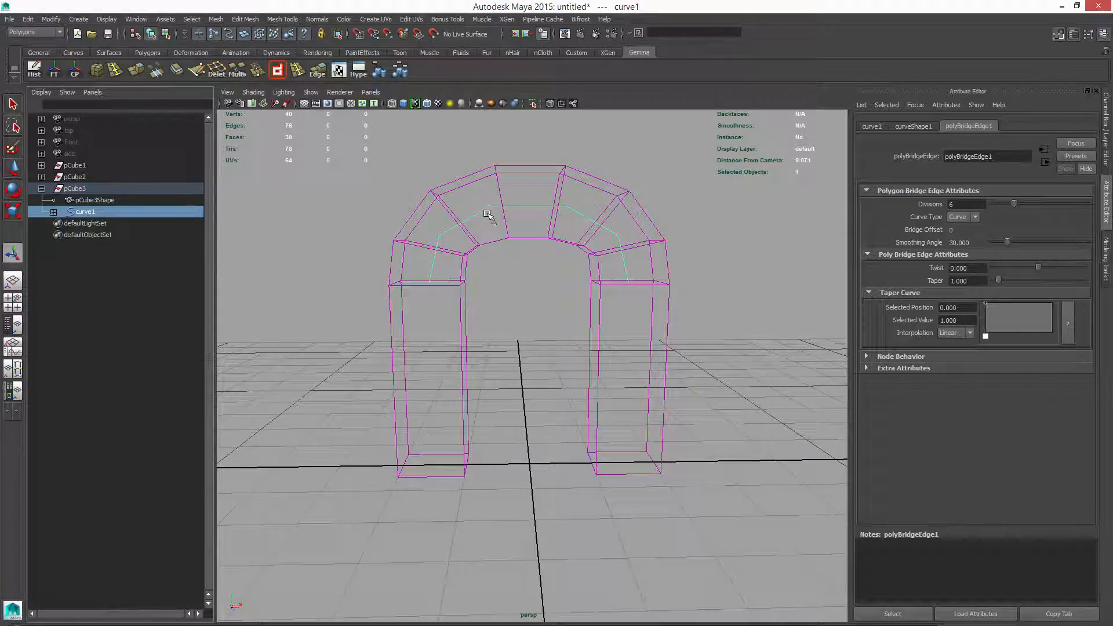
- Select the two uppermost control vertices of the bridge curve and move them up to raise the arch
{"action": "right_click_drag", "start_coordinate": [484, 212], "coordinate": [426, 211]}
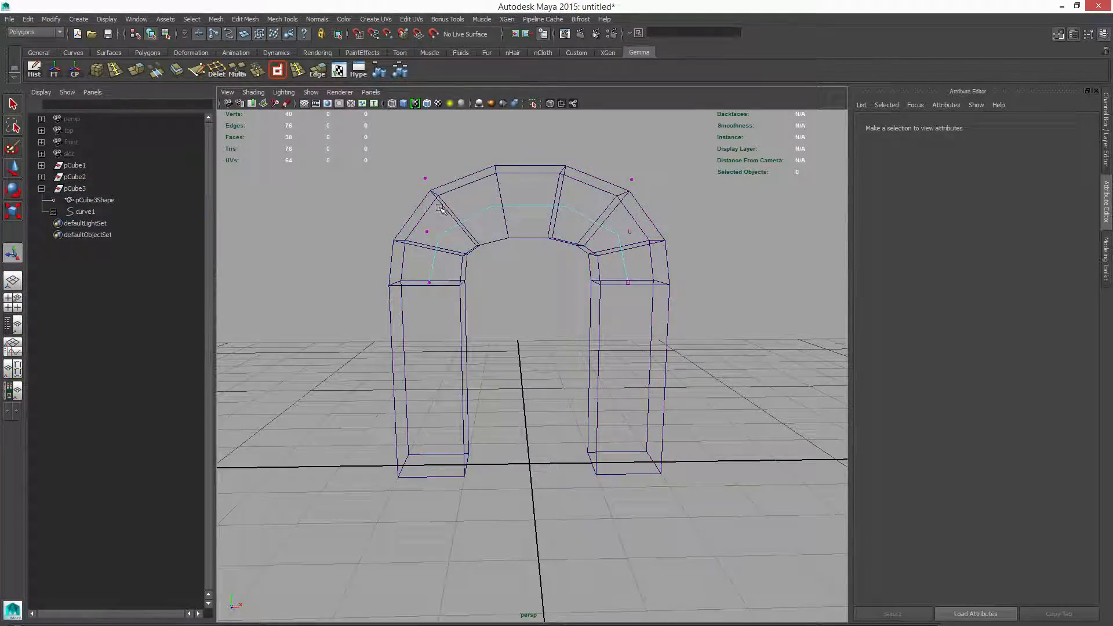
{"action": "left_click_drag", "start_coordinate": [400, 167], "coordinate": [703, 185]}
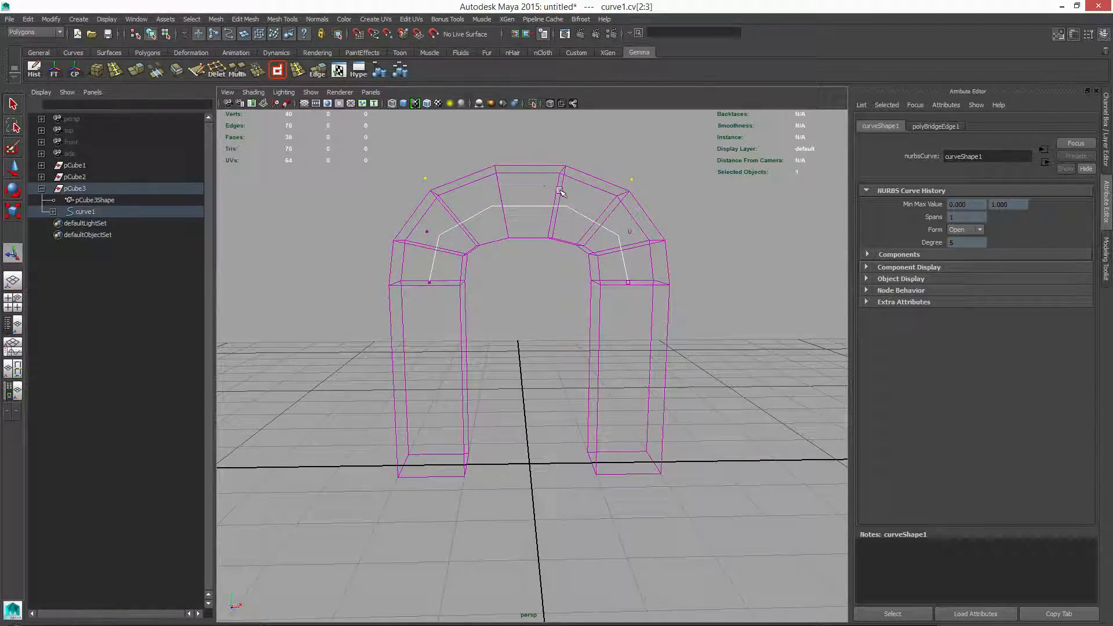
{"action": "middle_click_drag", "start_coordinate": [560, 192], "coordinate": [562, 232], "text": "alt"}
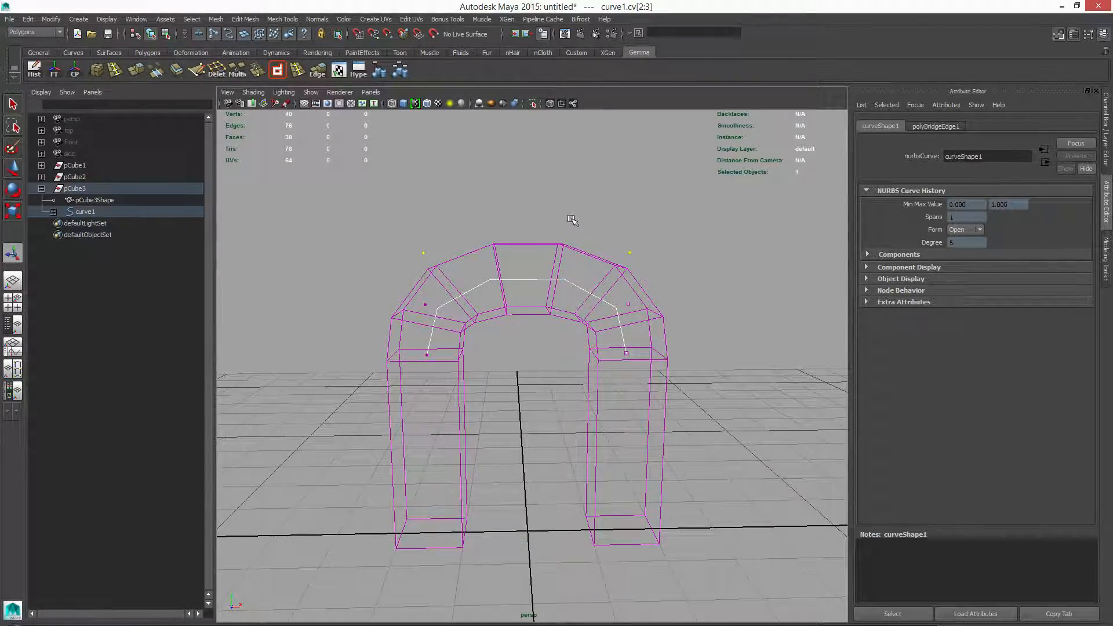
{"action": "key", "text": "w"}
{"action": "left_click_drag", "start_coordinate": [525, 197], "coordinate": [527, 140]}
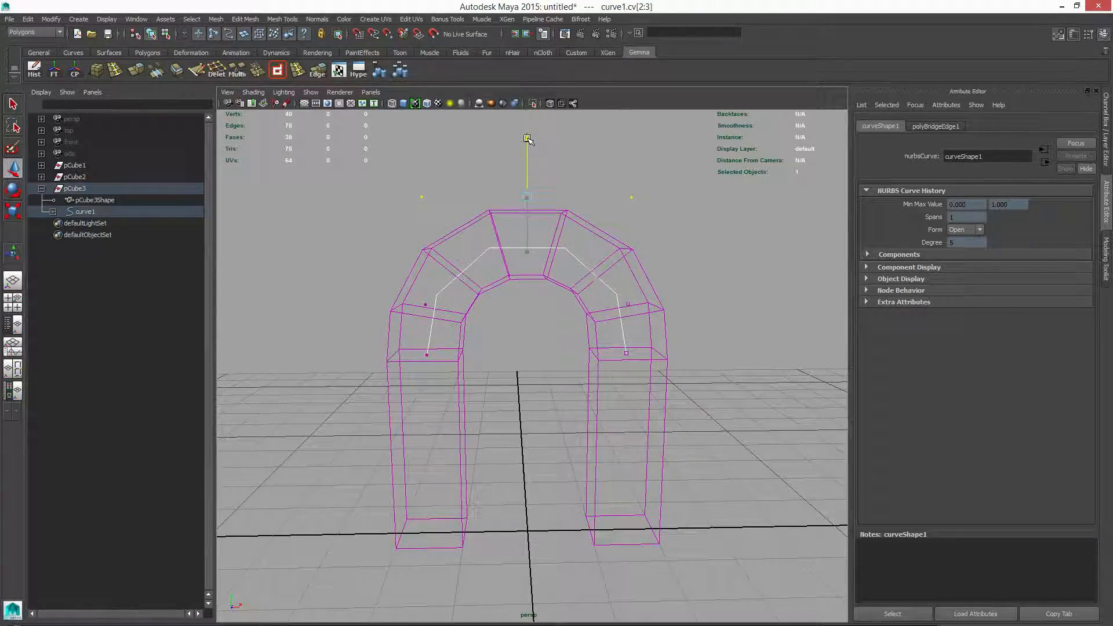
- Select the curve's middle pair of control vertices and scale them slightly closer together along X
{"action": "mouse_move", "coordinate": [542, 401]}
{"action": "left_mouse_down", "text": "alt"}
{"action": "mouse_move", "coordinate": [549, 380]}
{"action": "mouse_move", "coordinate": [539, 386]}
{"action": "left_mouse_up", "text": "alt"}
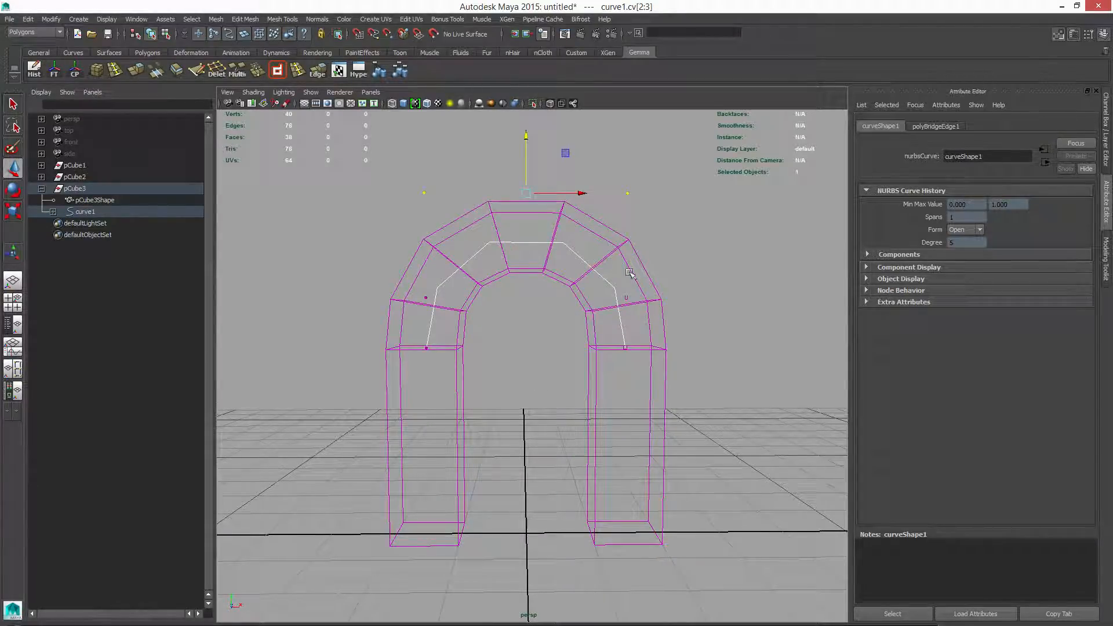
{"action": "left_click_drag", "start_coordinate": [338, 270], "coordinate": [685, 313]}
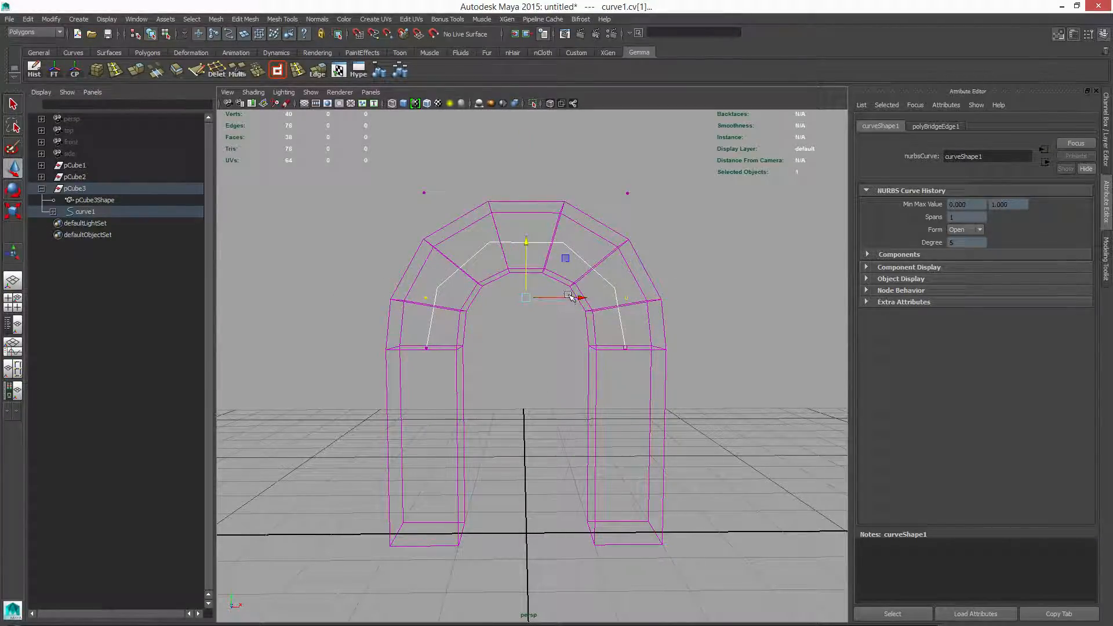
{"action": "key", "text": "r"}
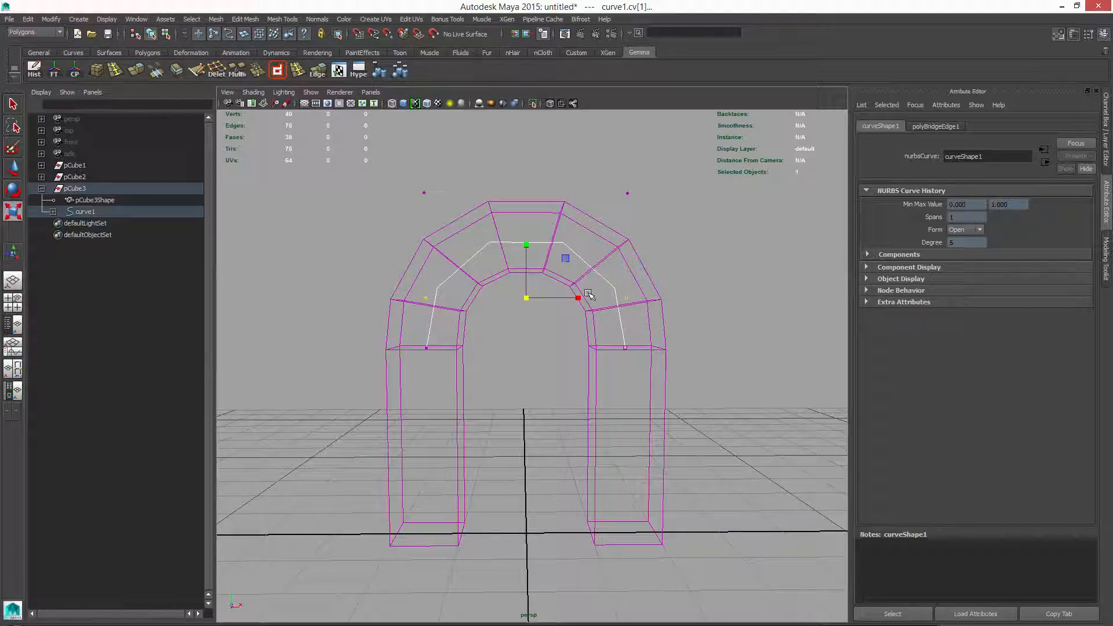
{"action": "left_click_drag", "start_coordinate": [579, 298], "coordinate": [576, 300]}
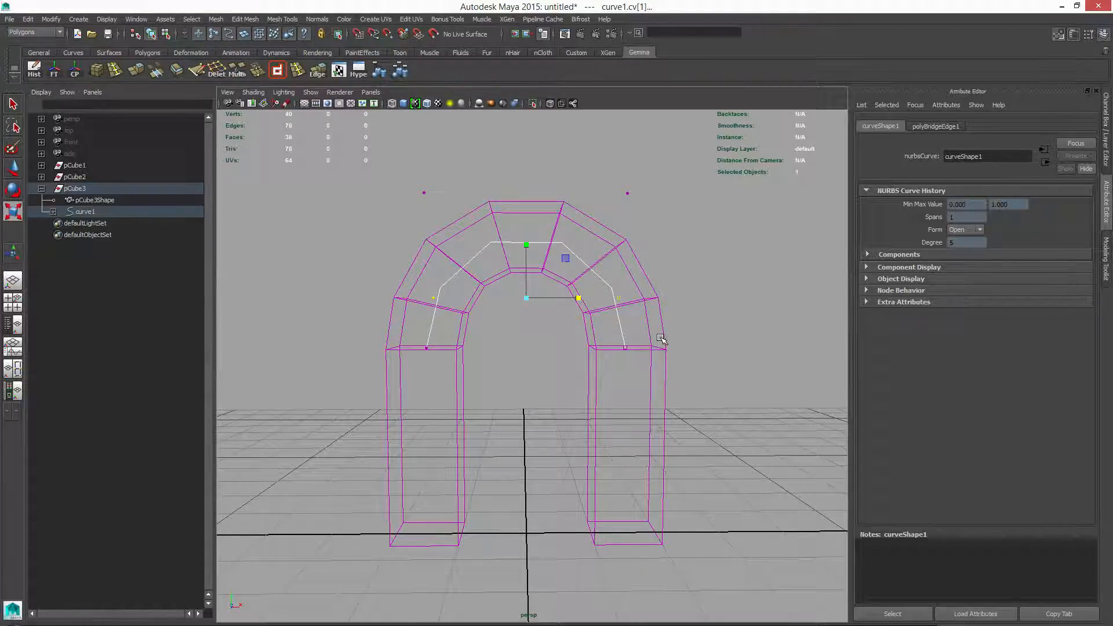
{"action": "mouse_move", "coordinate": [663, 337]}
{"action": "left_mouse_down", "text": "alt"}
{"action": "mouse_move", "coordinate": [676, 325]}
{"action": "mouse_move", "coordinate": [633, 333]}
{"action": "mouse_move", "coordinate": [718, 325]}
{"action": "mouse_move", "coordinate": [684, 332]}
{"action": "left_mouse_up", "text": "alt"}
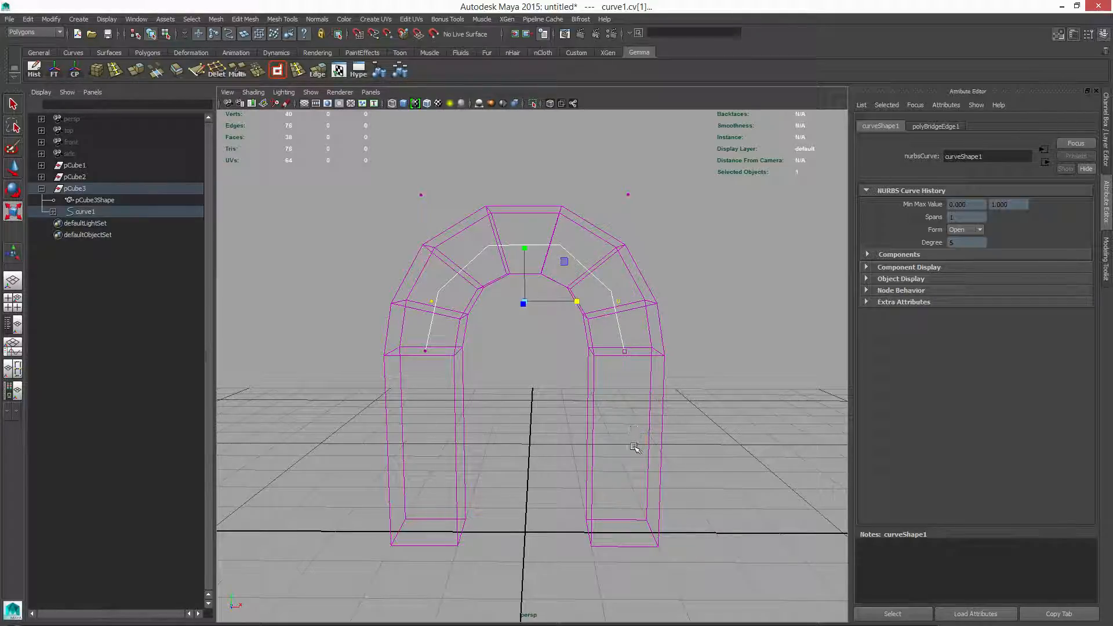
- Delete the construction history of the arch mesh pCube3 and remove the leftover curve1 from its hierarchy
{"action": "left_click", "coordinate": [662, 390]}
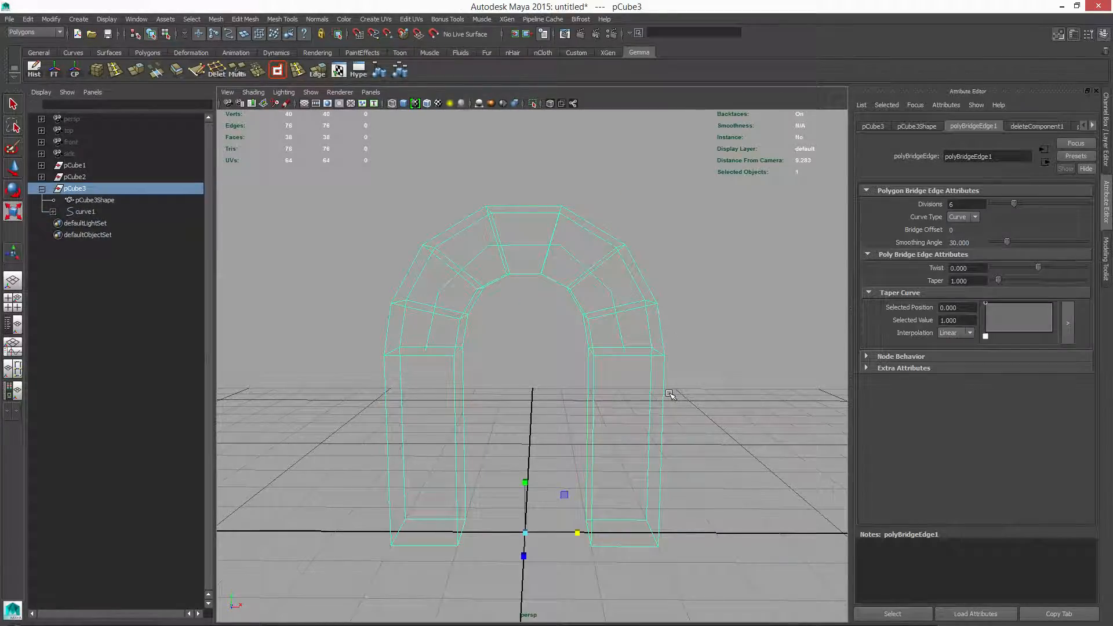
{"action": "left_click", "coordinate": [635, 359]}
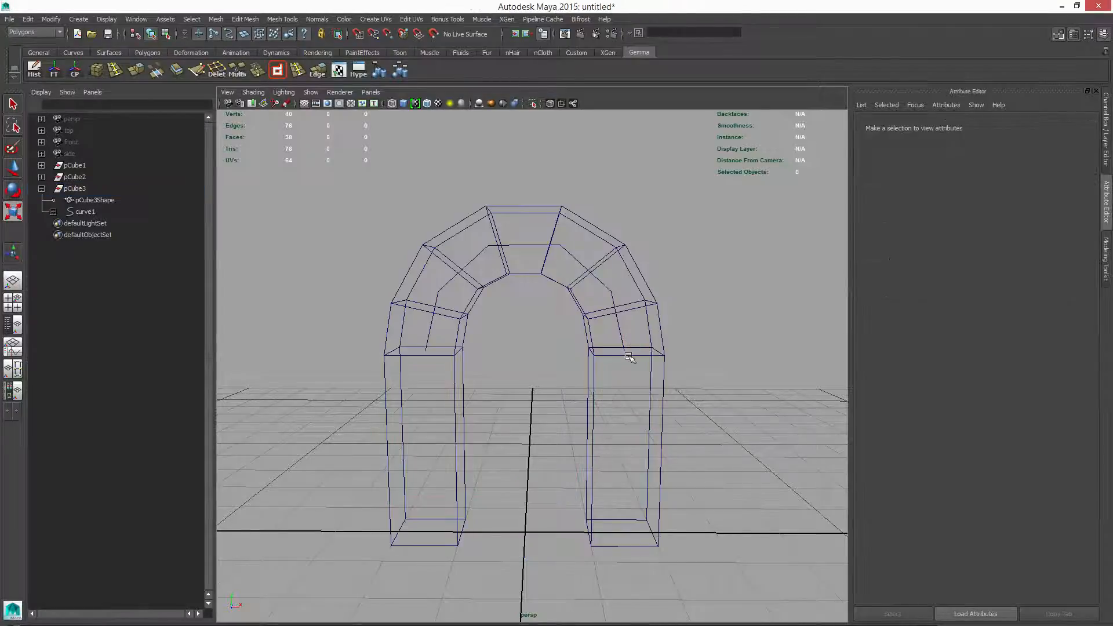
{"action": "left_click", "coordinate": [597, 352]}
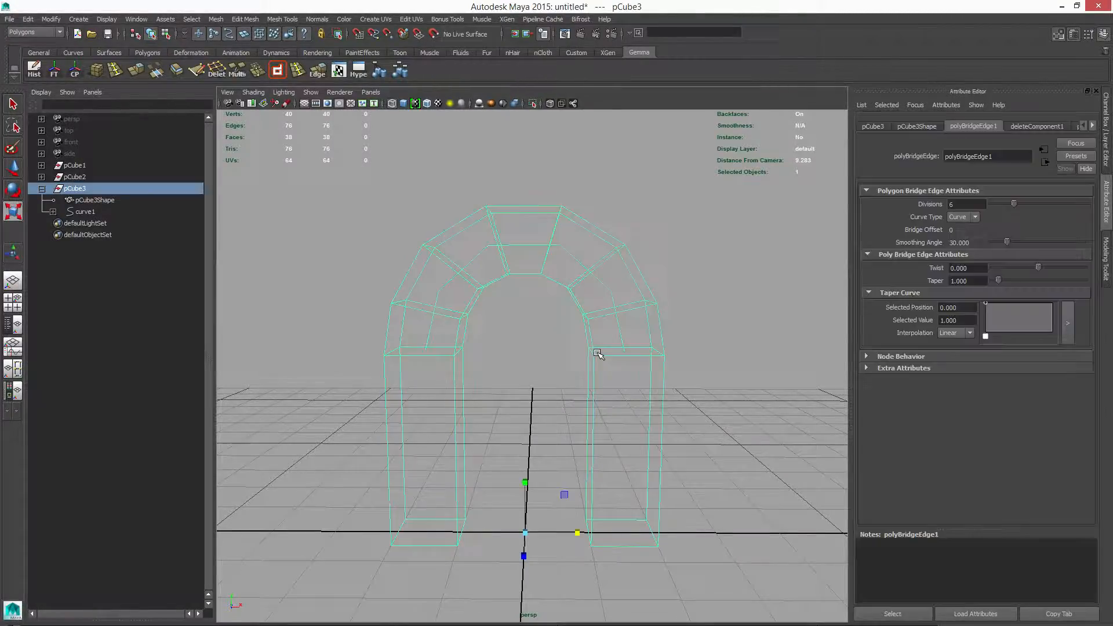
{"action": "left_click", "coordinate": [69, 189]}
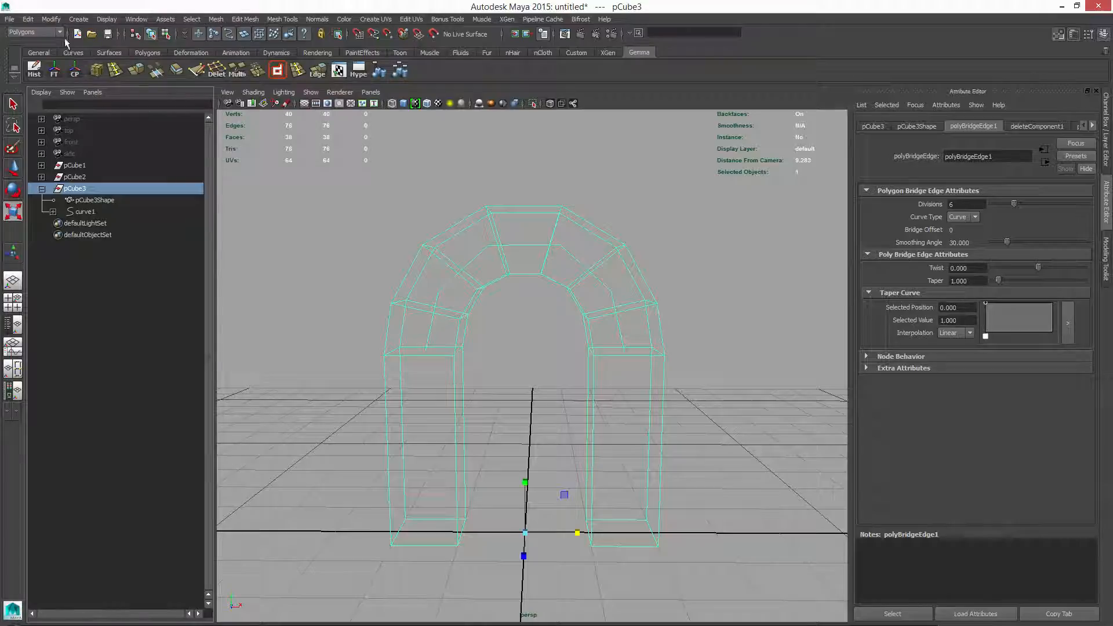
{"action": "left_click", "coordinate": [29, 19]}
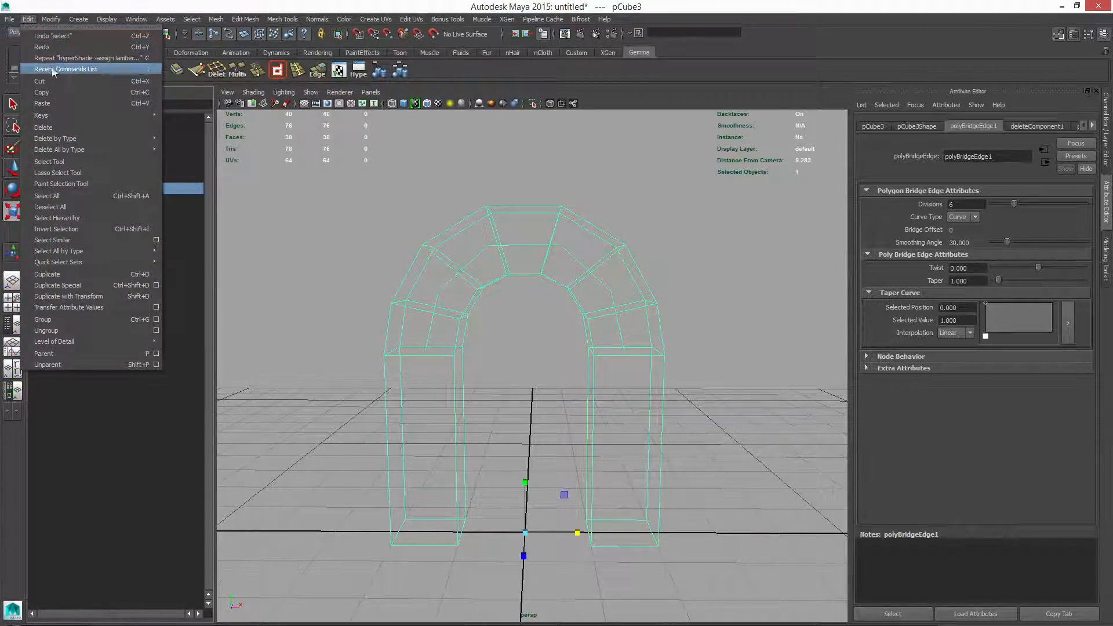
{"action": "mouse_move", "coordinate": [81, 139]}
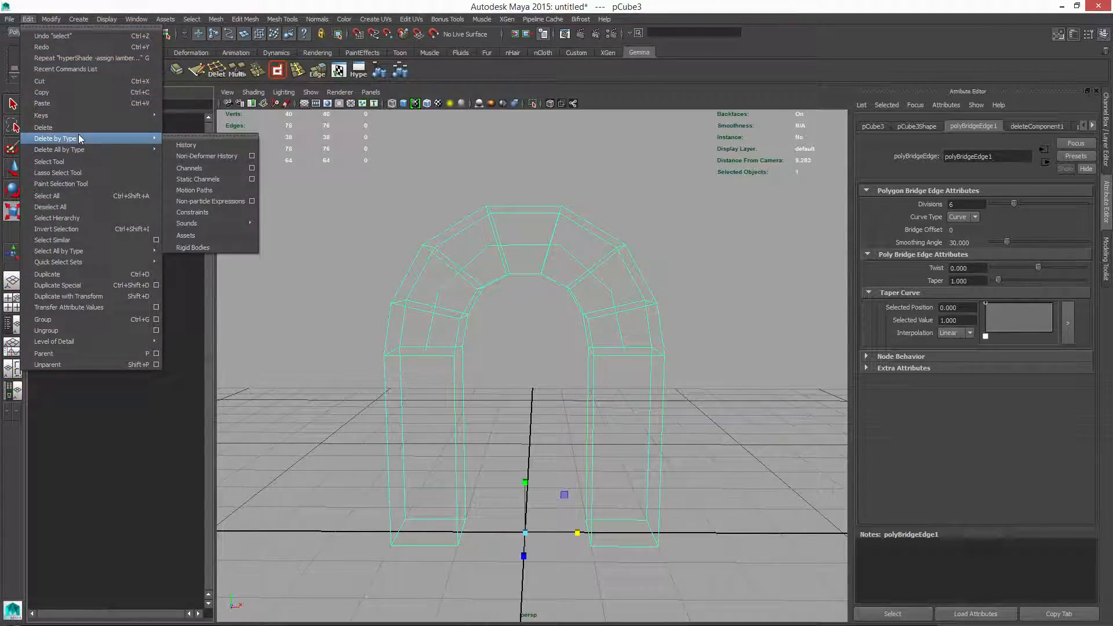
{"action": "left_click", "coordinate": [192, 149]}
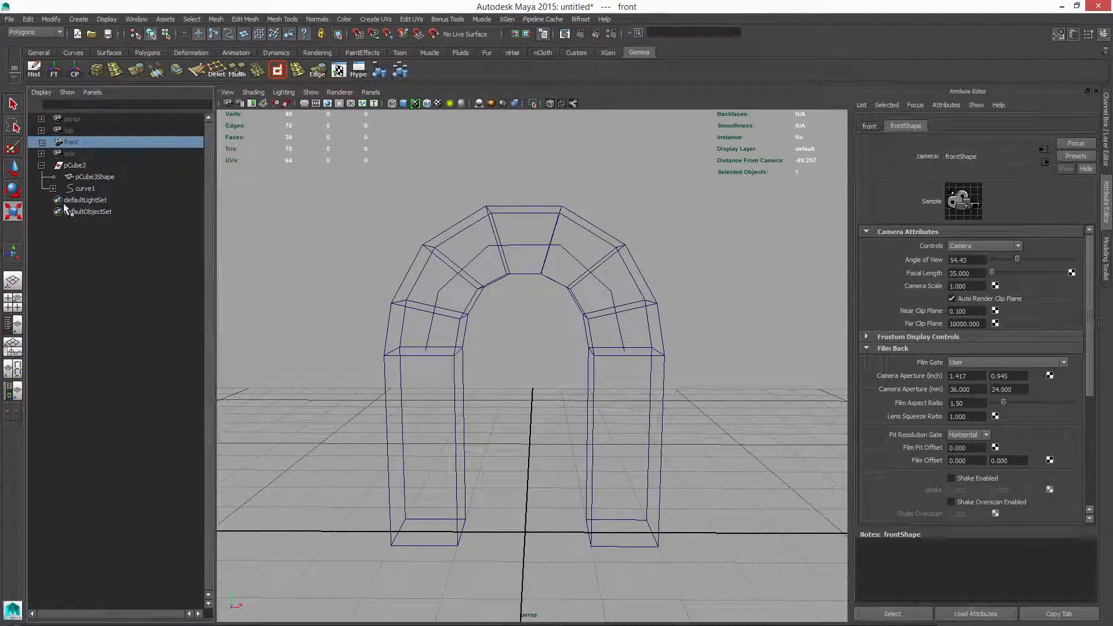
{"action": "left_click", "coordinate": [85, 189]}
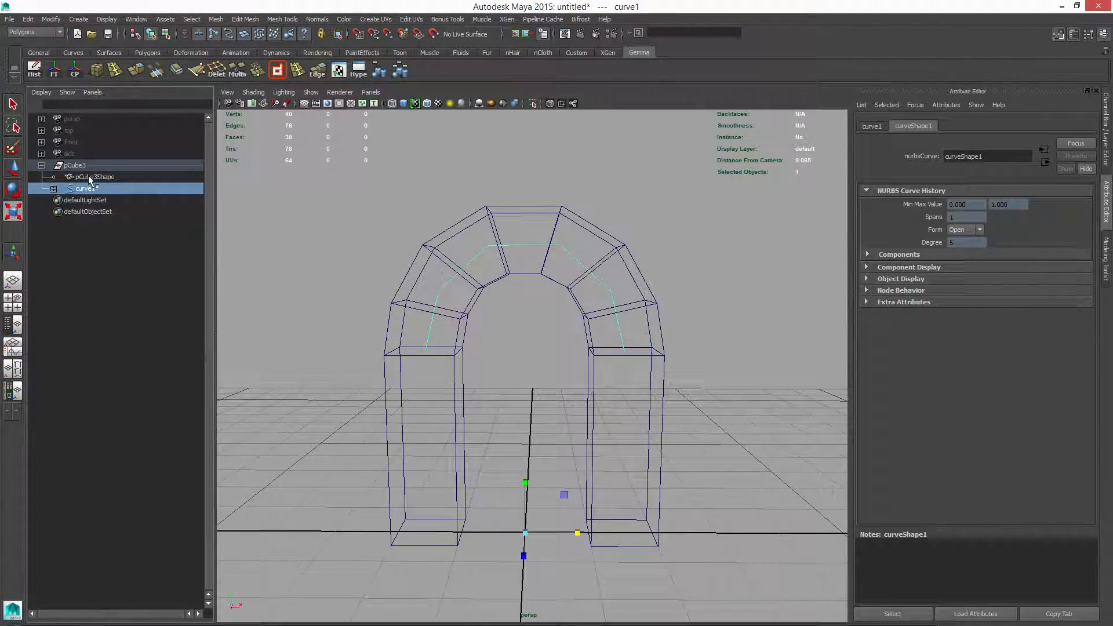
{"action": "key", "text": "Delete"}
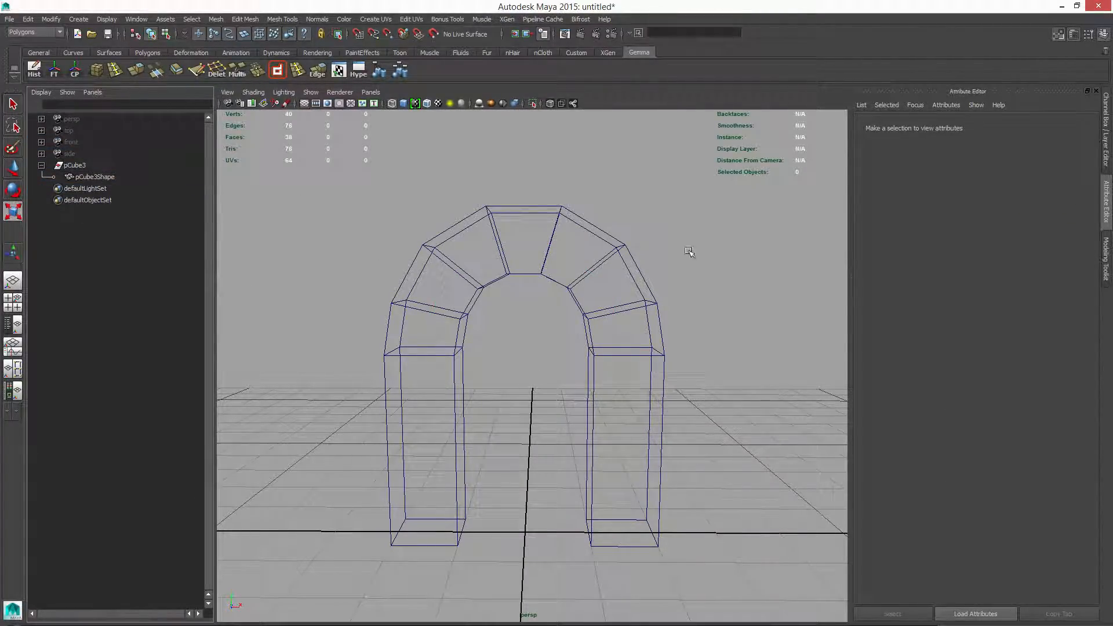
- Display the arch in shaded mode and undo the edits back to the two combined pillars before the bridge
{"action": "left_click", "coordinate": [577, 290]}
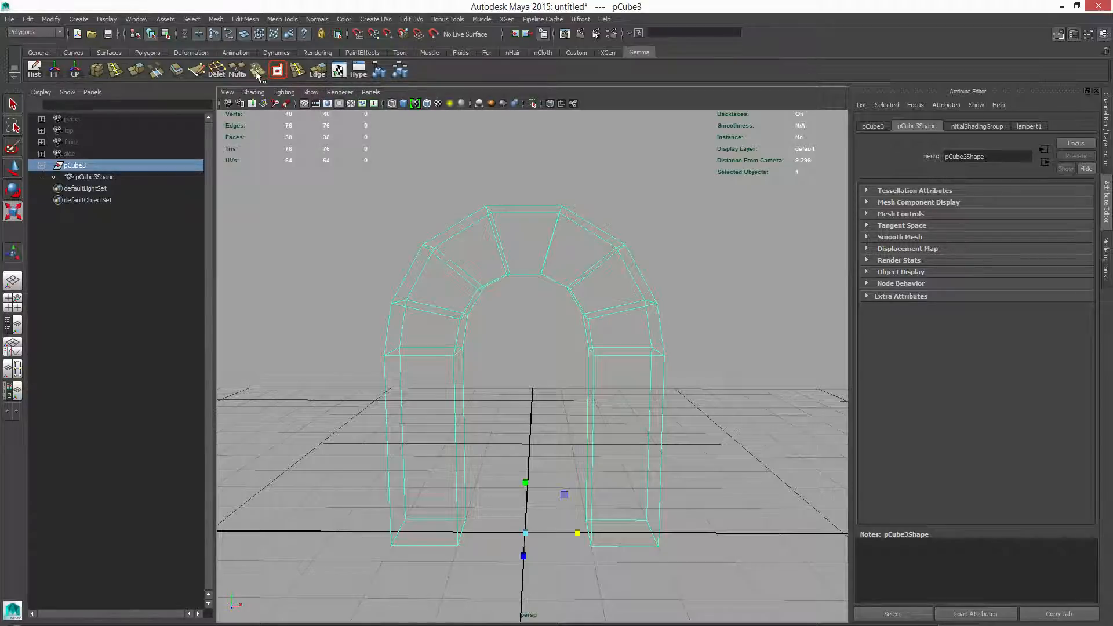
{"action": "left_click", "coordinate": [403, 105]}
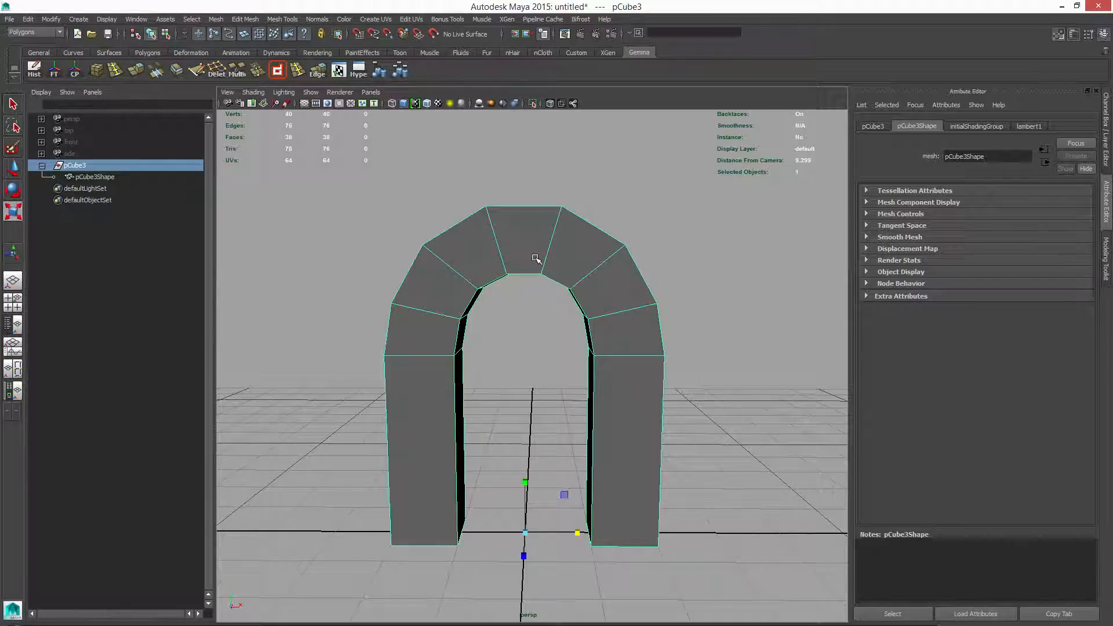
{"action": "key", "text": "ctrl+z"}
{"action": "key", "text": "ctrl+z"}
{"action": "key", "text": "ctrl+z"}
{"action": "key", "text": "ctrl+z"}
{"action": "key", "text": "ctrl+z"}
{"action": "key", "text": "ctrl+z"}
{"action": "key", "text": "ctrl+z"}
{"action": "key", "text": "ctrl+z"}
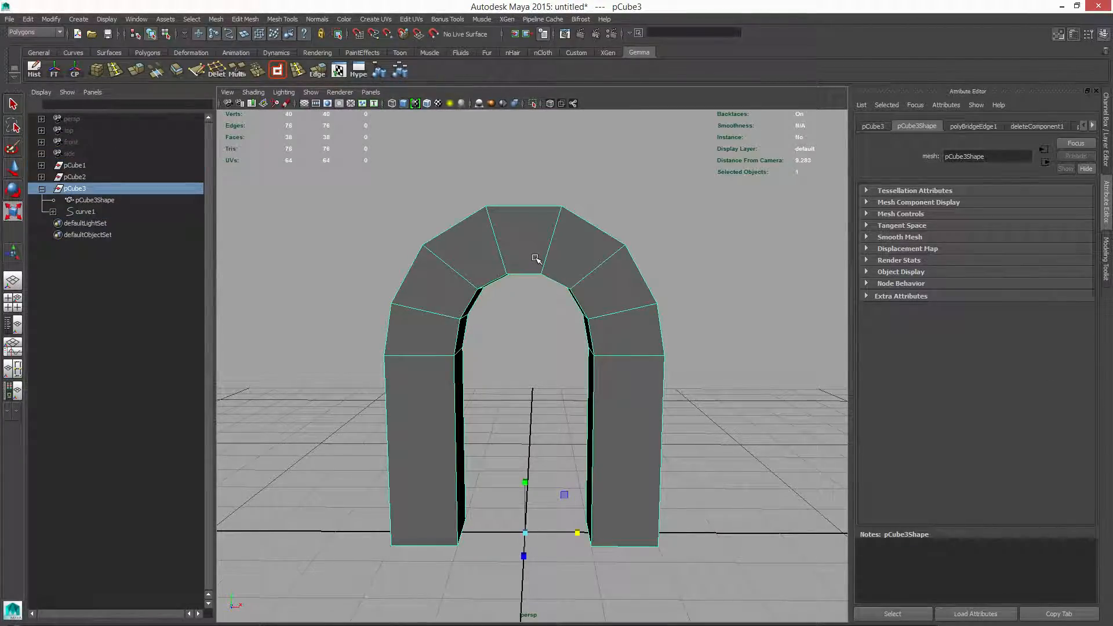
{"action": "key", "text": "ctrl+z"}
{"action": "key", "text": "ctrl+z"}
{"action": "key", "text": "ctrl+z"}
{"action": "key", "text": "ctrl+z"}
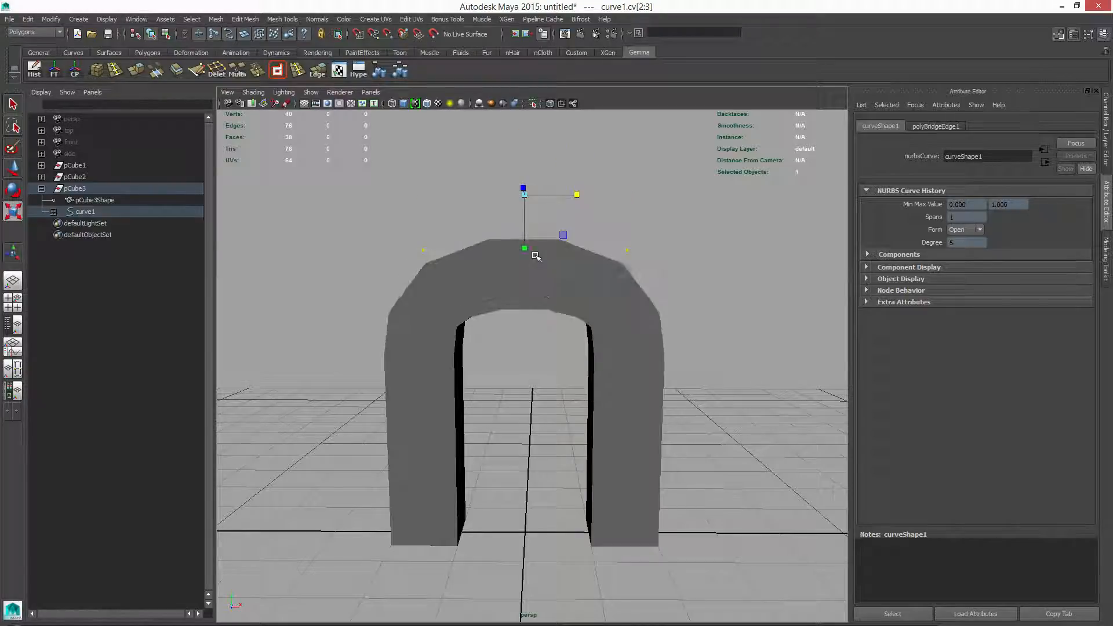
{"action": "key", "text": "ctrl+z"}
{"action": "key", "text": "ctrl+z"}
{"action": "key", "text": "ctrl+z"}
{"action": "key", "text": "ctrl+z"}
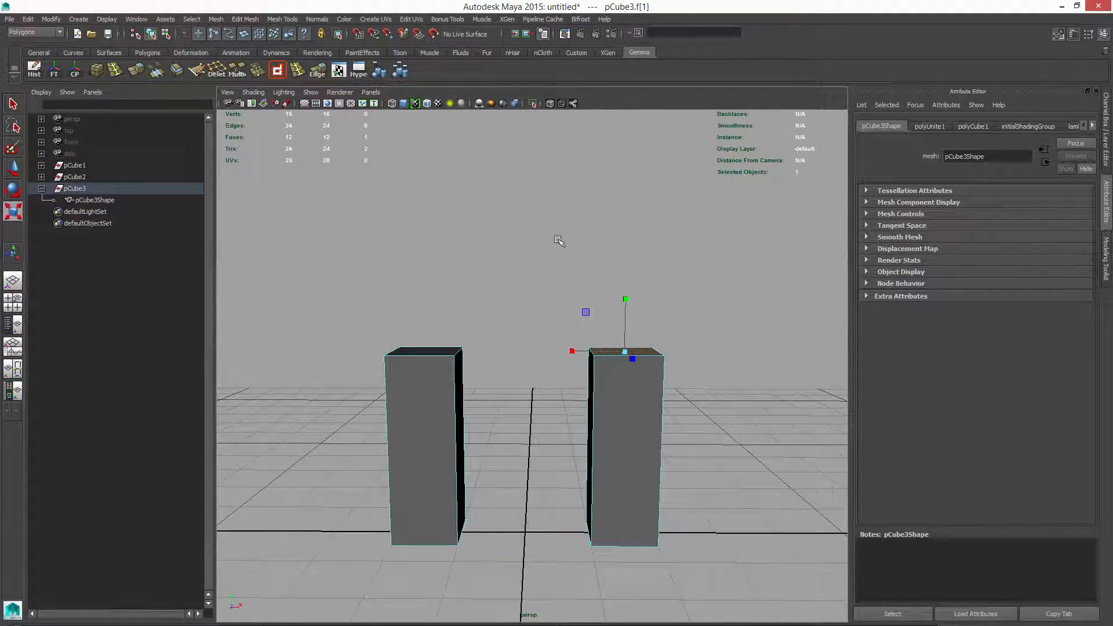
- Clear the face selection, return the combined pillars to object mode and select the whole pCube3 mesh
{"action": "left_click_drag", "start_coordinate": [540, 210], "coordinate": [545, 232], "text": "alt"}
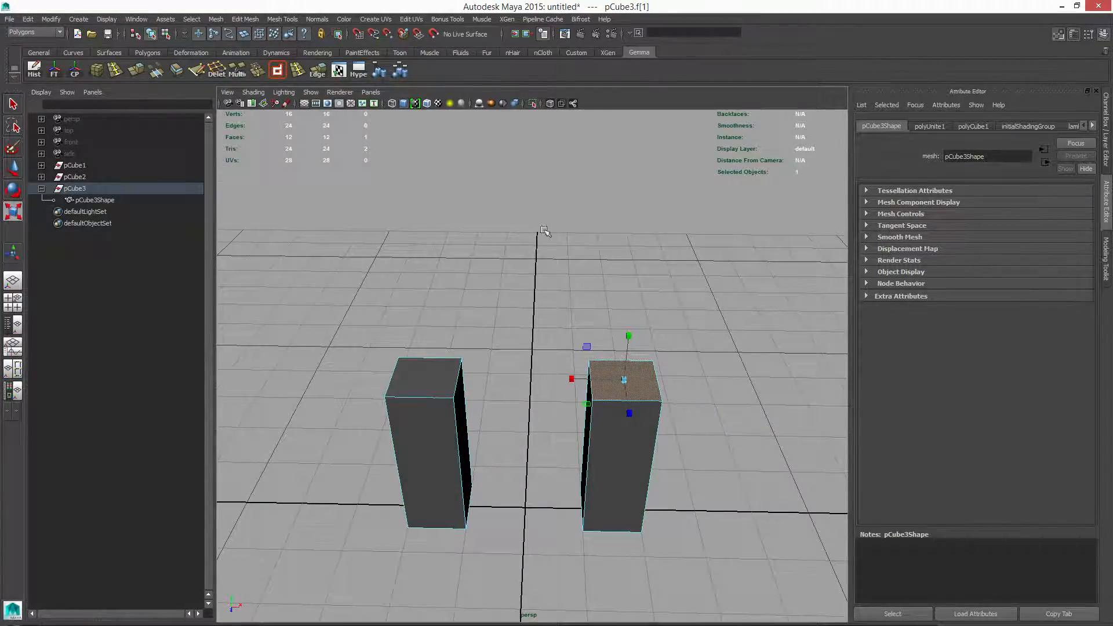
{"action": "left_click", "coordinate": [12, 105]}
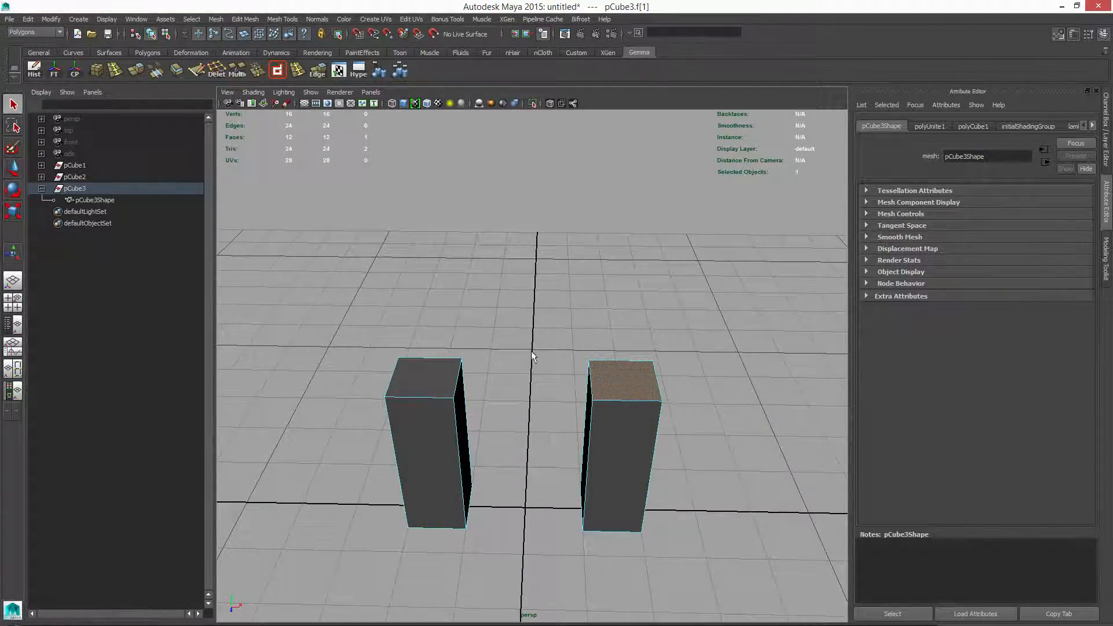
{"action": "left_click_drag", "start_coordinate": [579, 409], "coordinate": [514, 381], "text": "alt"}
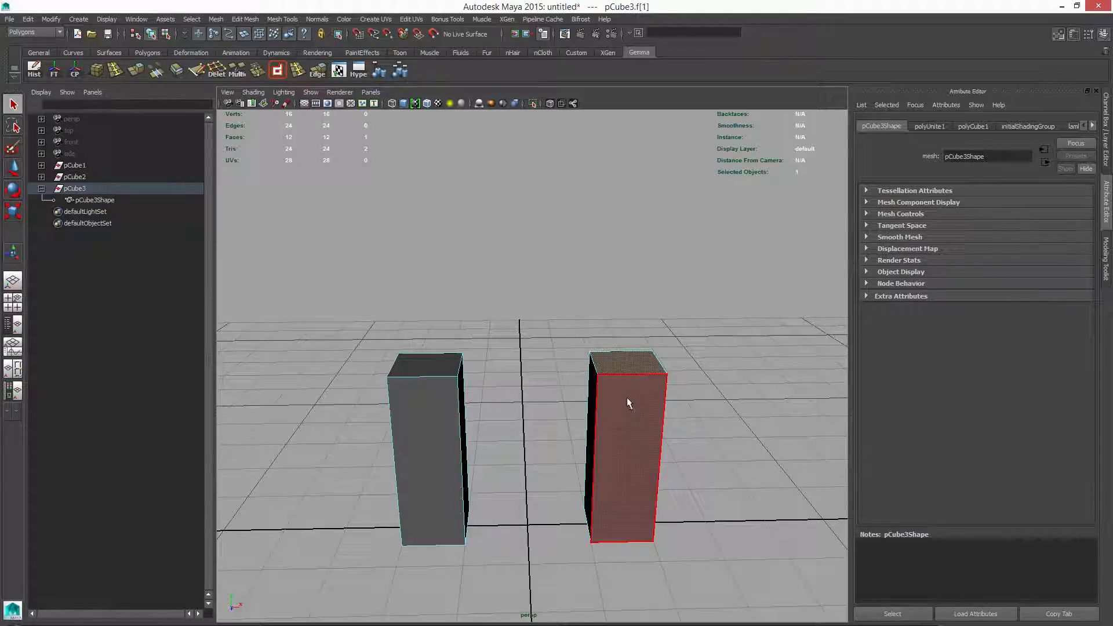
{"action": "left_click", "coordinate": [726, 324]}
{"action": "right_click", "coordinate": [636, 369]}
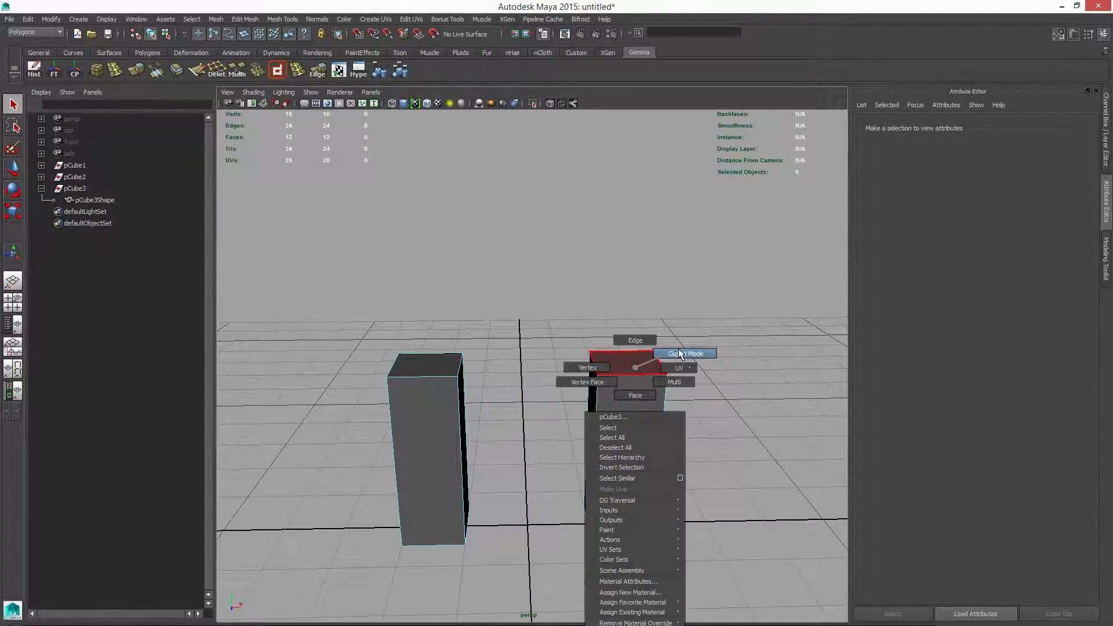
{"action": "left_click", "coordinate": [685, 353]}
{"action": "left_click", "coordinate": [641, 383]}
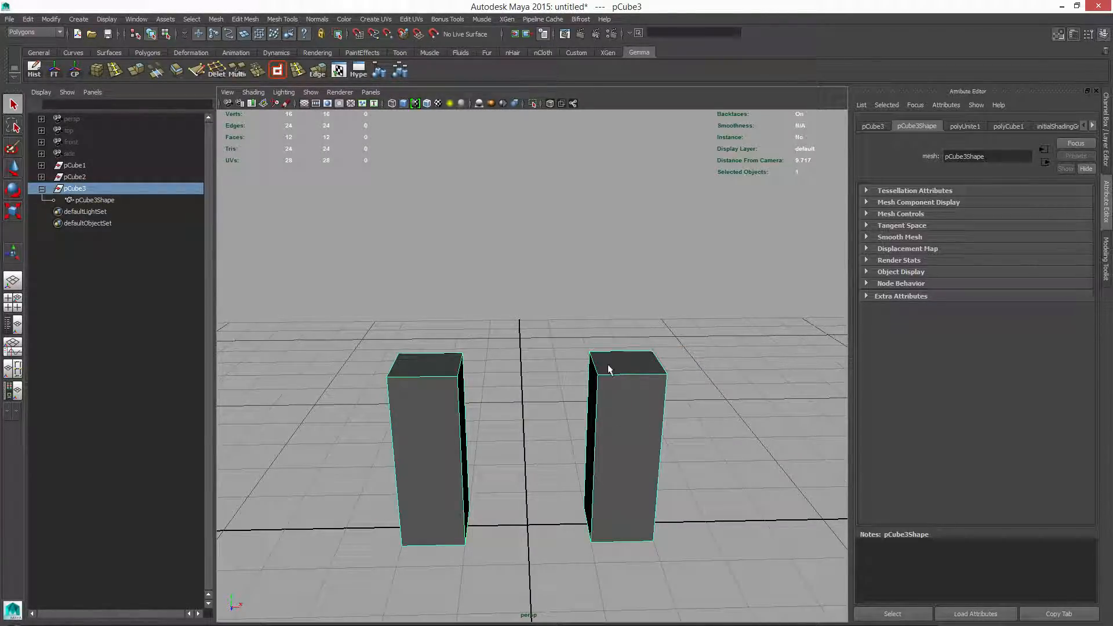
{"action": "mouse_move", "coordinate": [643, 447]}
{"action": "left_mouse_down", "text": "alt"}
{"action": "mouse_move", "coordinate": [631, 422]}
{"action": "mouse_move", "coordinate": [636, 433]}
{"action": "left_mouse_up", "text": "alt"}
{"action": "left_click_drag", "start_coordinate": [611, 367], "coordinate": [629, 367], "text": "alt"}
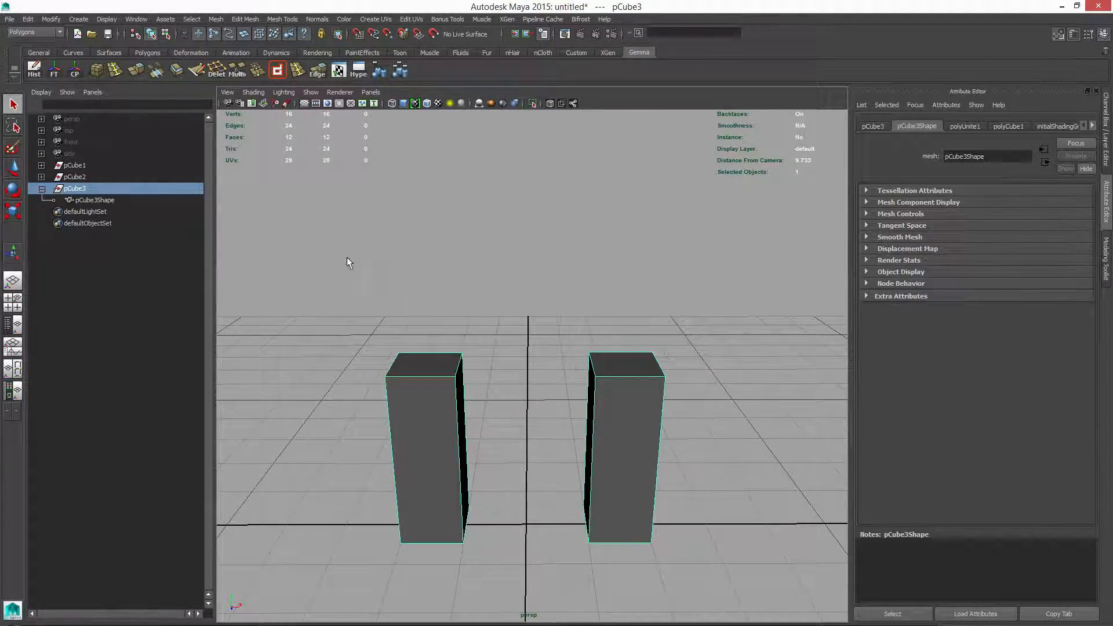
{"action": "left_click", "coordinate": [251, 20]}
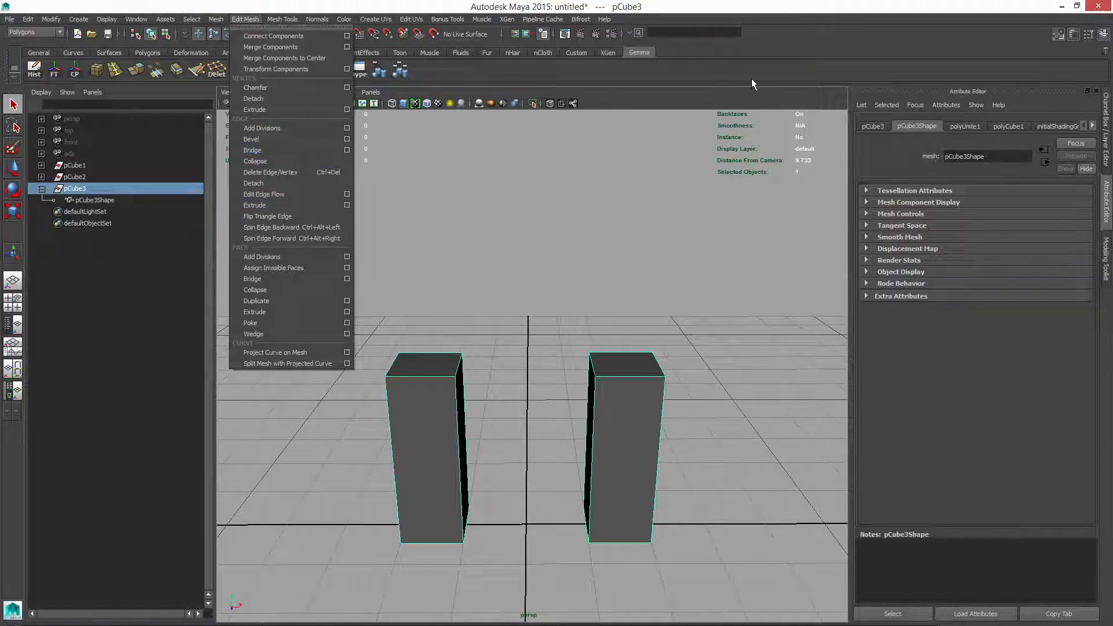
{"action": "left_click", "coordinate": [471, 407]}
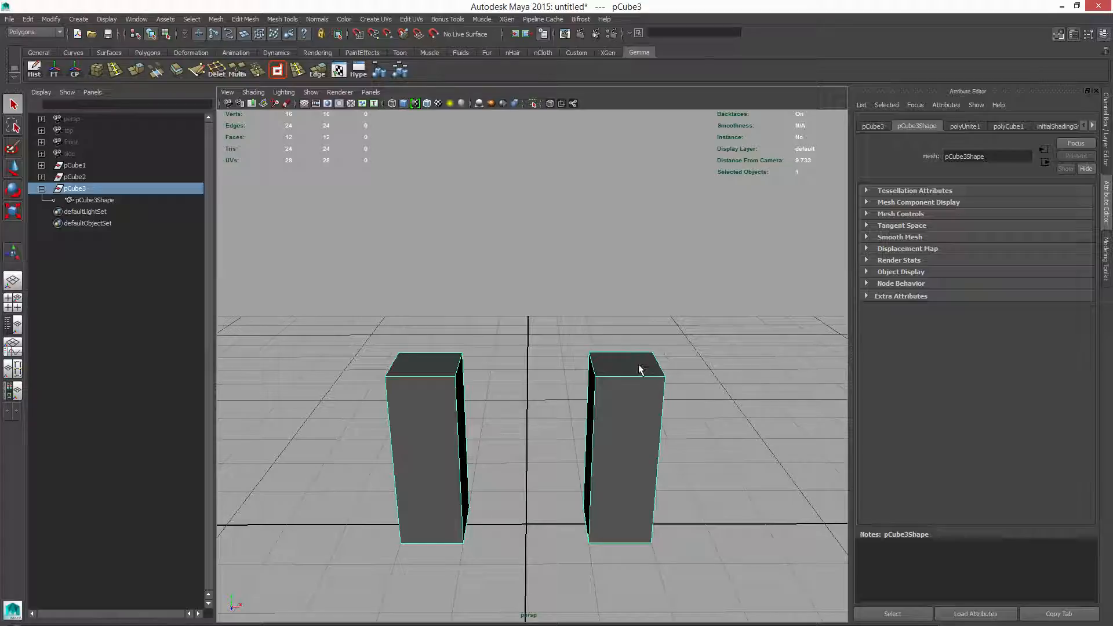
- Try to bridge the four top edges of one pillar to the four top edges of the other with the edge Bridge command
{"action": "right_click_drag", "start_coordinate": [410, 378], "coordinate": [409, 356]}
{"action": "left_click", "coordinate": [405, 369]}
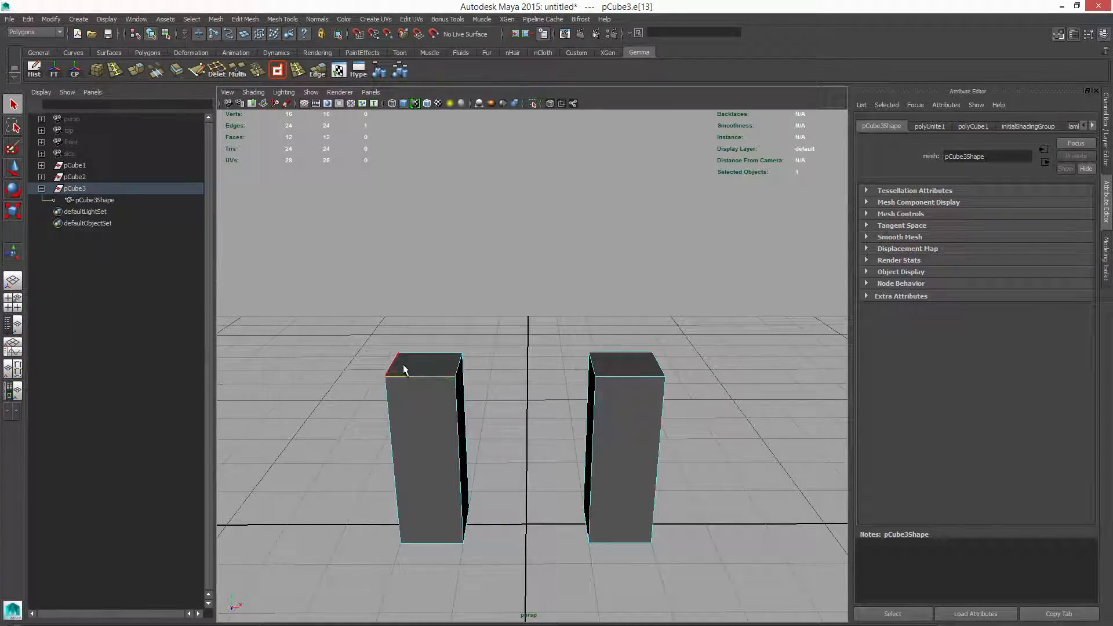
{"action": "left_click", "coordinate": [401, 363], "text": "shift"}
{"action": "left_click", "coordinate": [418, 354], "text": "shift"}
{"action": "left_click", "coordinate": [450, 365], "text": "shift"}
{"action": "left_click", "coordinate": [597, 366], "text": "shift"}
{"action": "left_click", "coordinate": [622, 356], "text": "shift"}
{"action": "left_click", "coordinate": [653, 367], "text": "shift"}
{"action": "left_click", "coordinate": [635, 375], "text": "shift"}
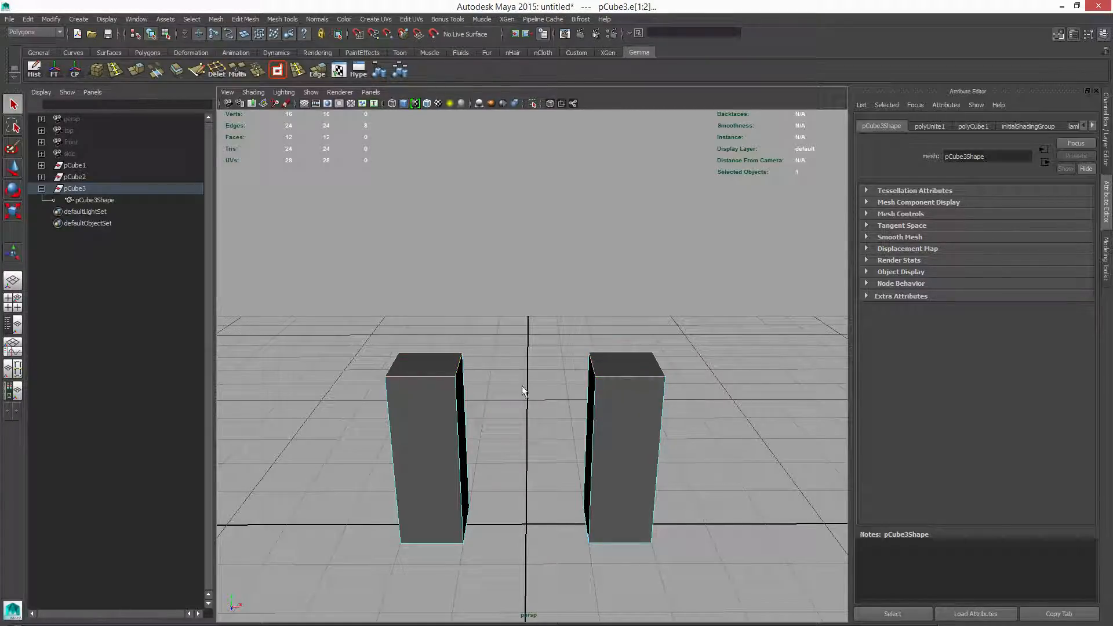
{"action": "left_click_drag", "start_coordinate": [485, 328], "coordinate": [507, 298], "text": "alt"}
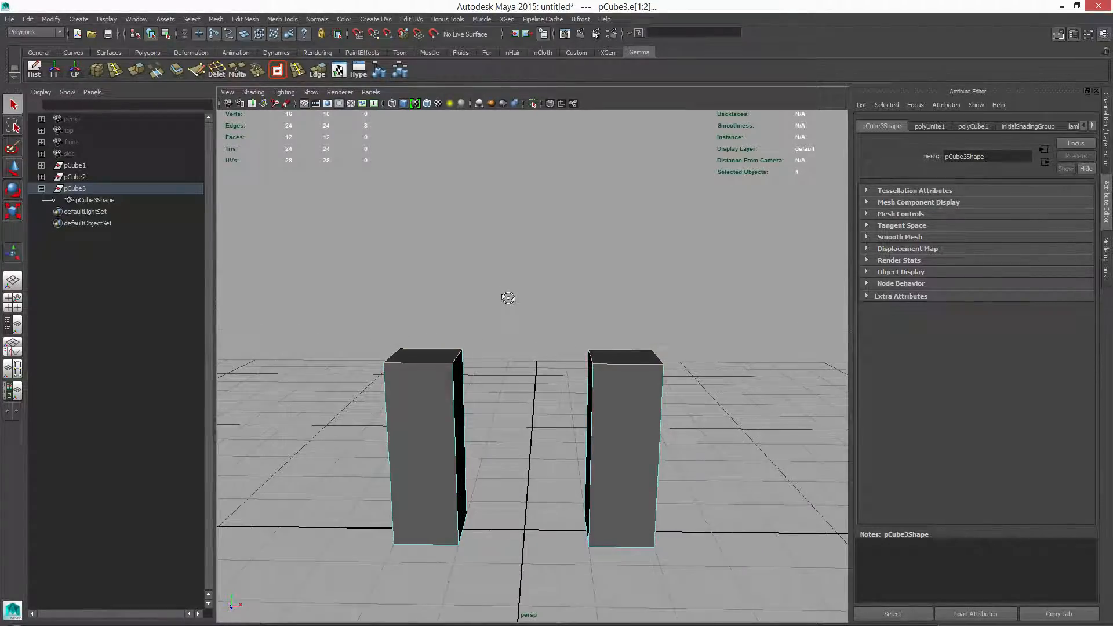
{"action": "left_click", "coordinate": [245, 20]}
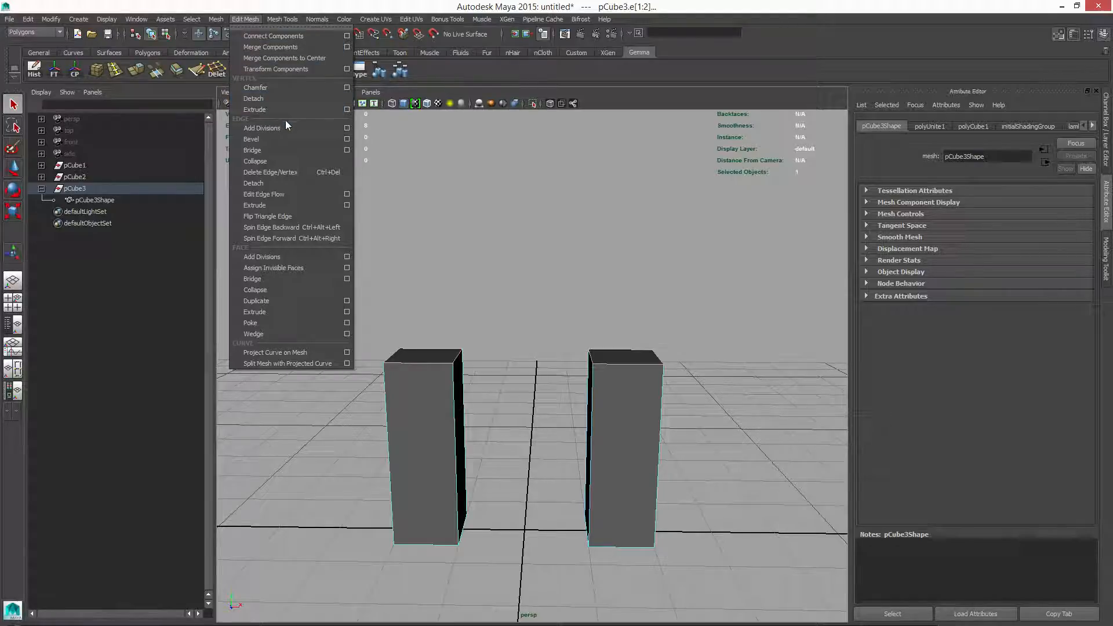
{"action": "left_click", "coordinate": [289, 150]}
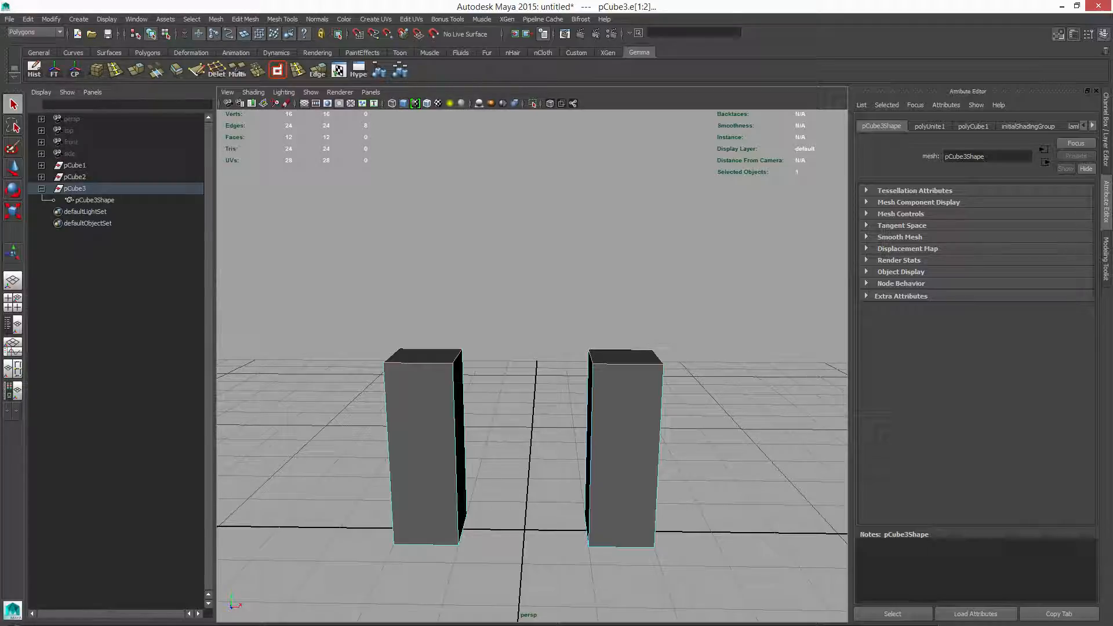
{"action": "left_click_drag", "start_coordinate": [499, 335], "coordinate": [497, 355], "text": "alt"}
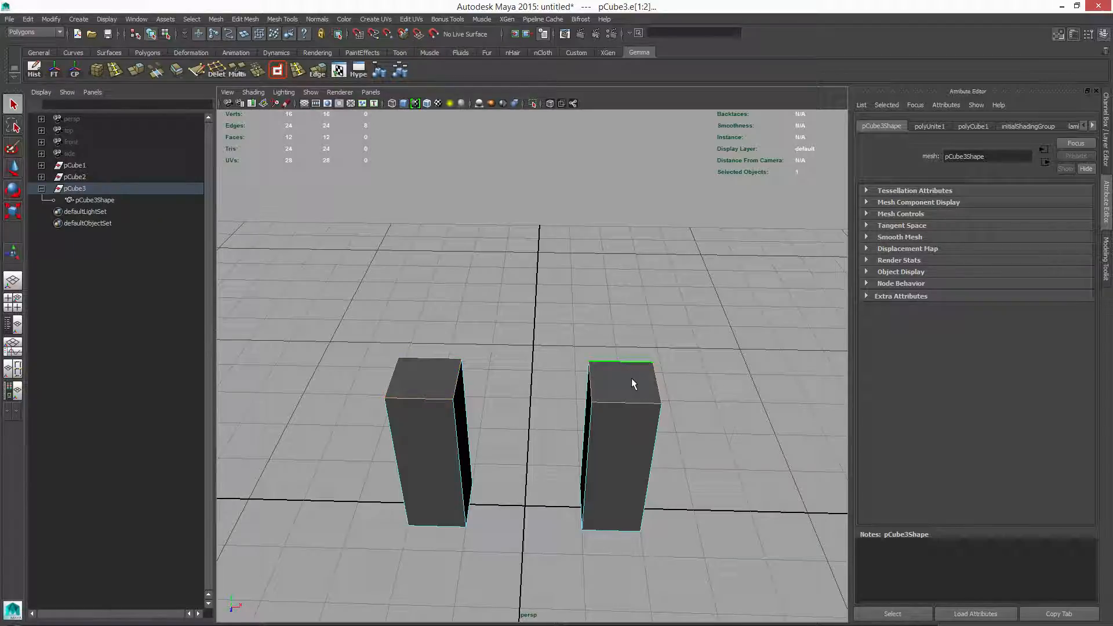
{"action": "left_click_drag", "start_coordinate": [618, 393], "coordinate": [620, 381], "text": "alt"}
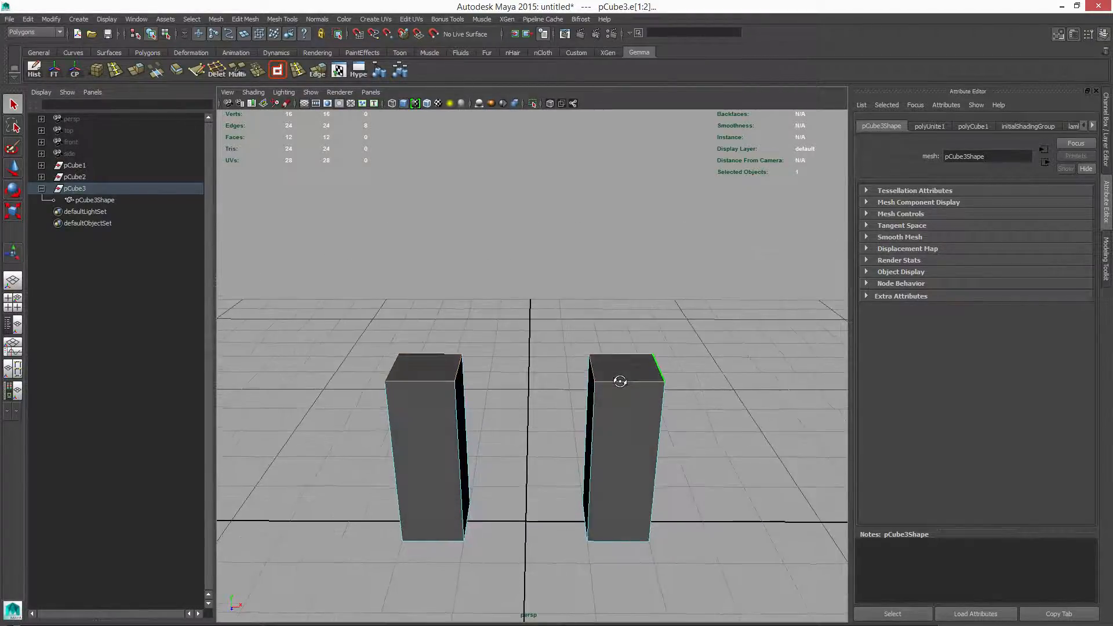
- Delete the top face of each of the two pillars
{"action": "right_click", "coordinate": [427, 368]}
{"action": "left_click", "coordinate": [427, 394]}
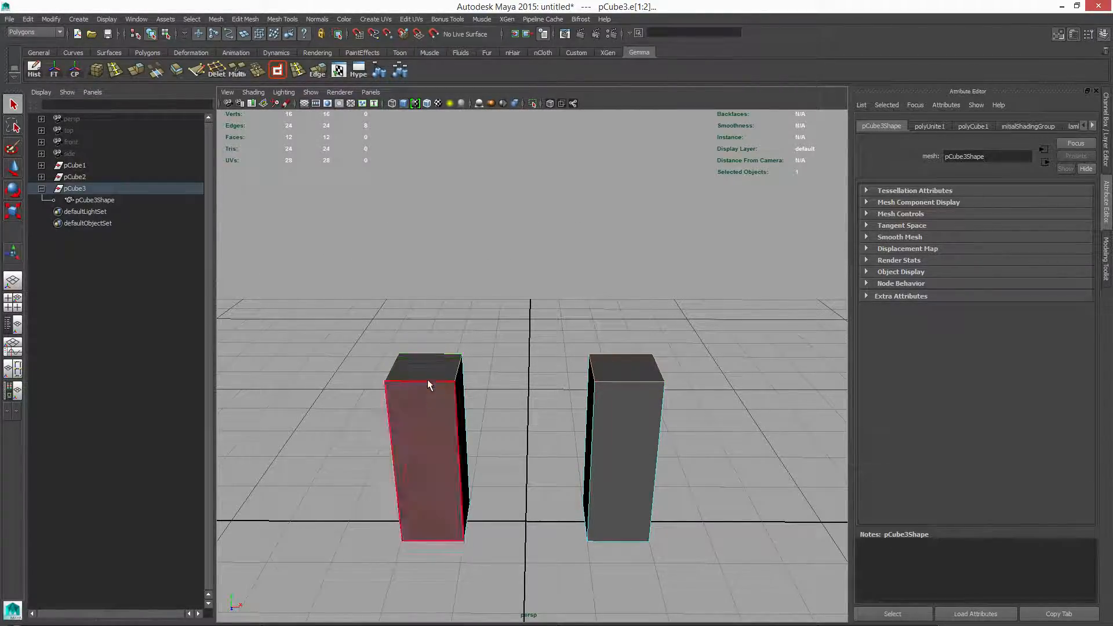
{"action": "left_click", "coordinate": [429, 368]}
{"action": "key", "text": "Delete"}
{"action": "left_click", "coordinate": [623, 371]}
{"action": "key", "text": "Delete"}
{"action": "mouse_move", "coordinate": [493, 440]}
{"action": "left_mouse_down", "text": "alt"}
{"action": "mouse_move", "coordinate": [487, 427]}
{"action": "mouse_move", "coordinate": [499, 437]}
{"action": "left_mouse_up", "text": "alt"}
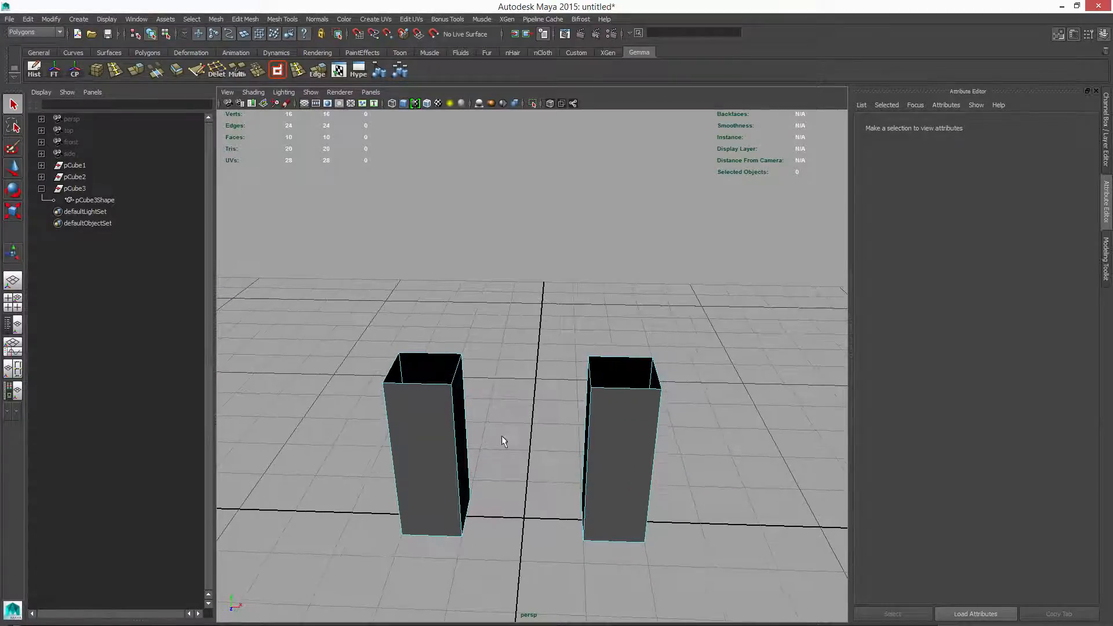
- Try to bridge the four border edges of one pillar's open top to the four border edges of the other in edge mode
{"action": "right_click_drag", "start_coordinate": [421, 374], "coordinate": [421, 344]}
{"action": "left_click", "coordinate": [393, 371]}
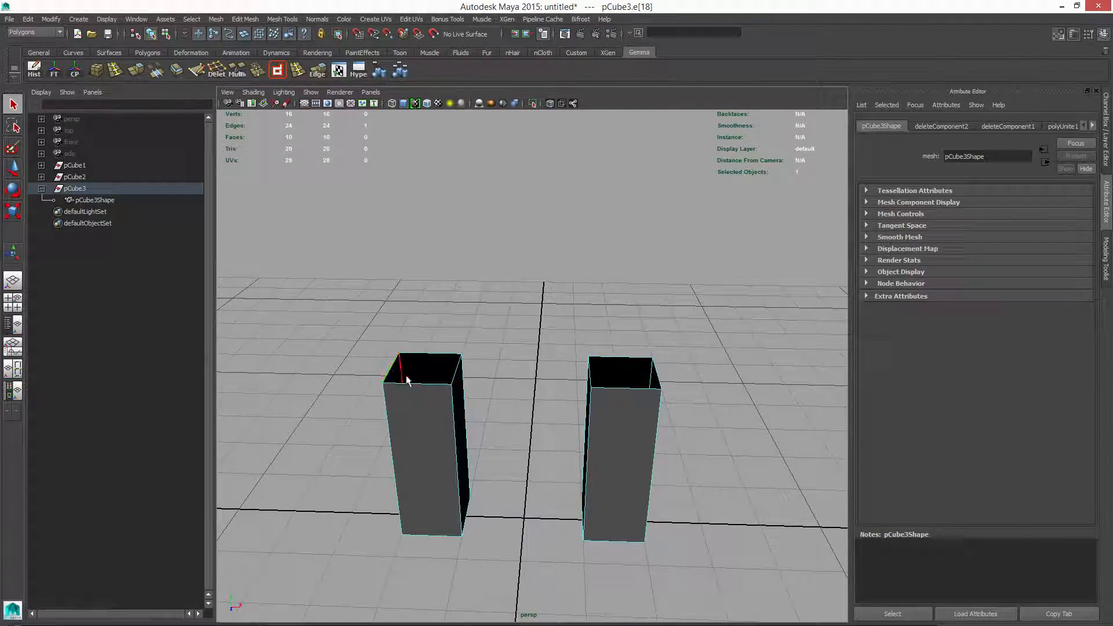
{"action": "left_click", "coordinate": [435, 353], "text": "shift"}
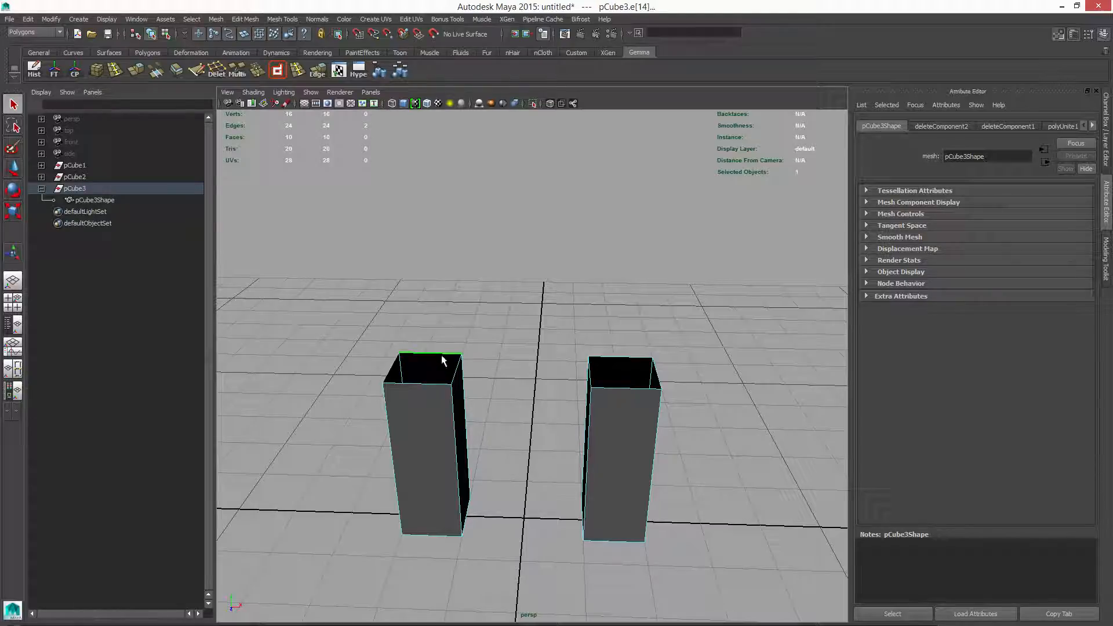
{"action": "left_click", "coordinate": [457, 370], "text": "shift"}
{"action": "left_click", "coordinate": [428, 385], "text": "shift"}
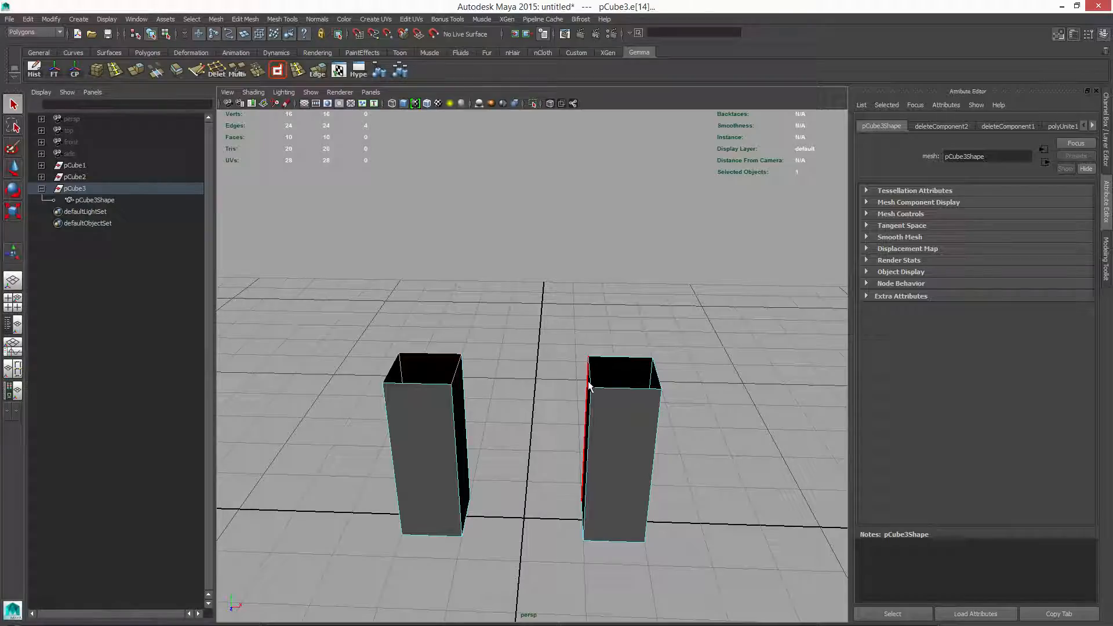
{"action": "left_click", "coordinate": [589, 372], "text": "shift"}
{"action": "left_click", "coordinate": [619, 362], "text": "shift"}
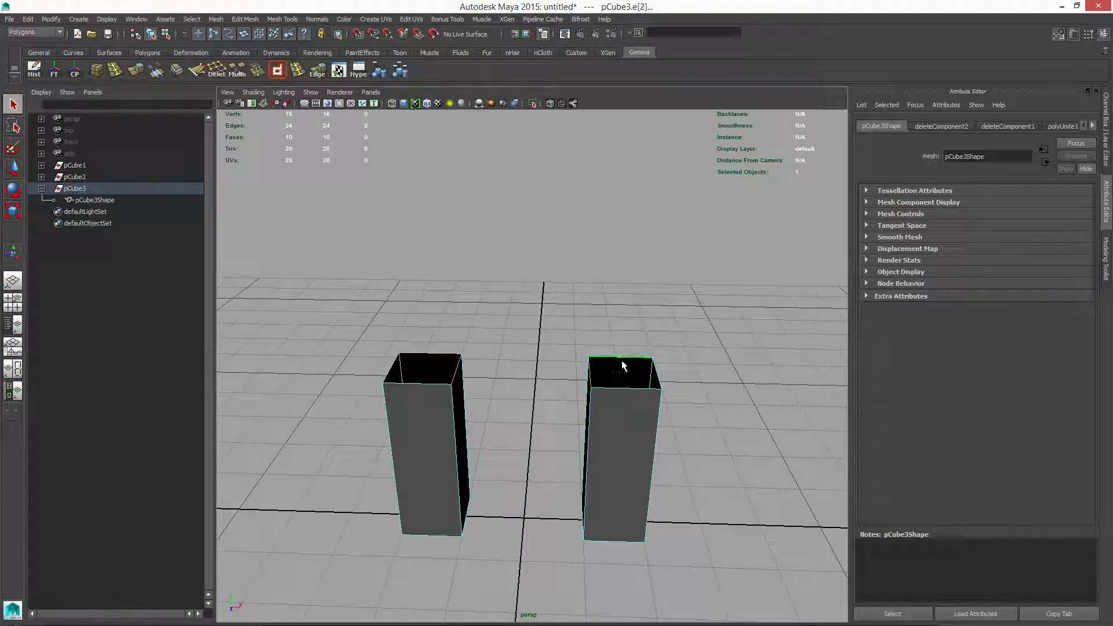
{"action": "left_click", "coordinate": [655, 378], "text": "shift"}
{"action": "left_click", "coordinate": [629, 399], "text": "shift"}
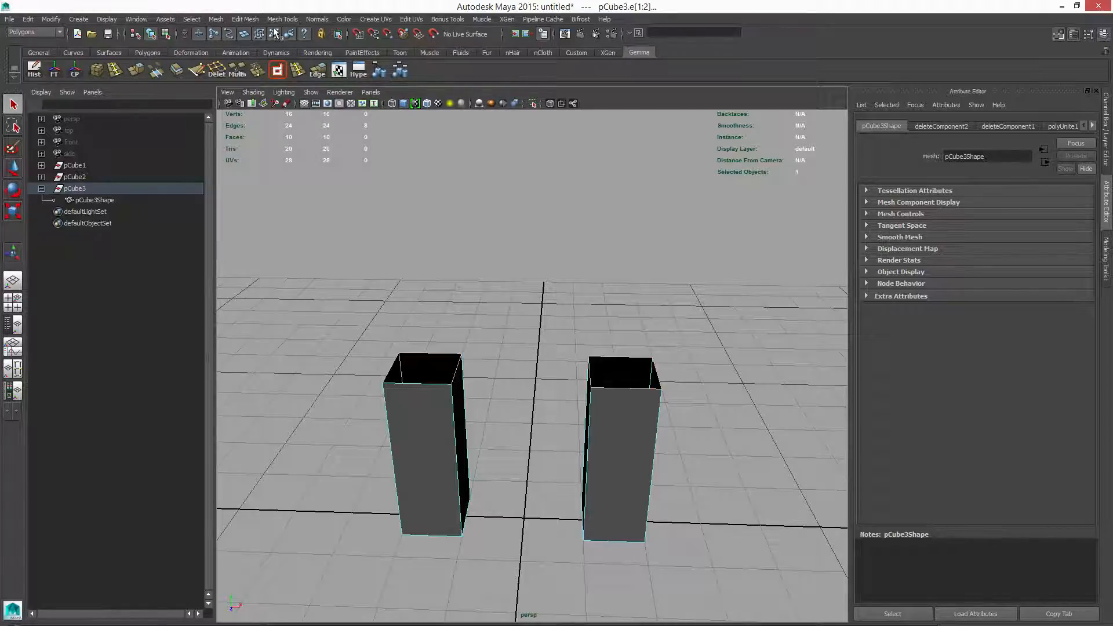
{"action": "left_click", "coordinate": [250, 19]}
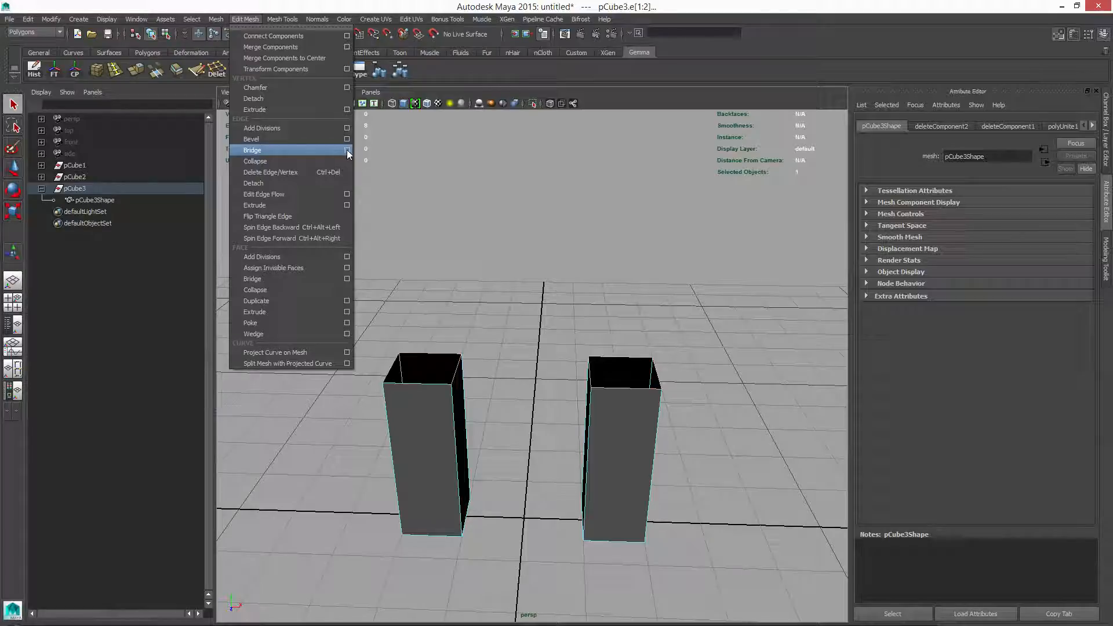
{"action": "left_click", "coordinate": [326, 153]}
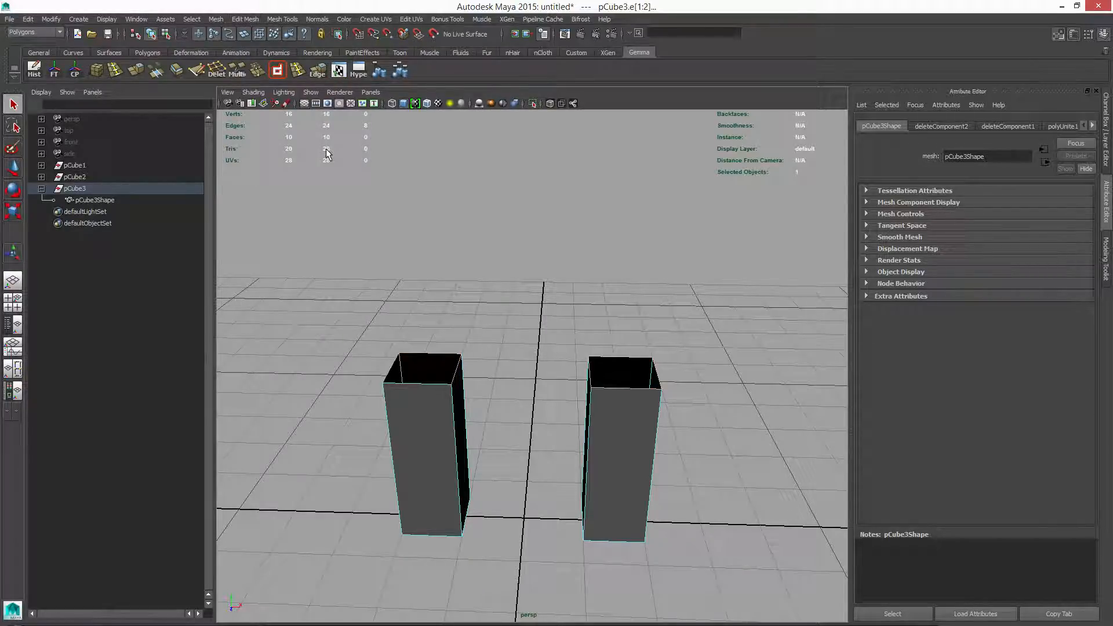
{"action": "left_click", "coordinate": [718, 272]}
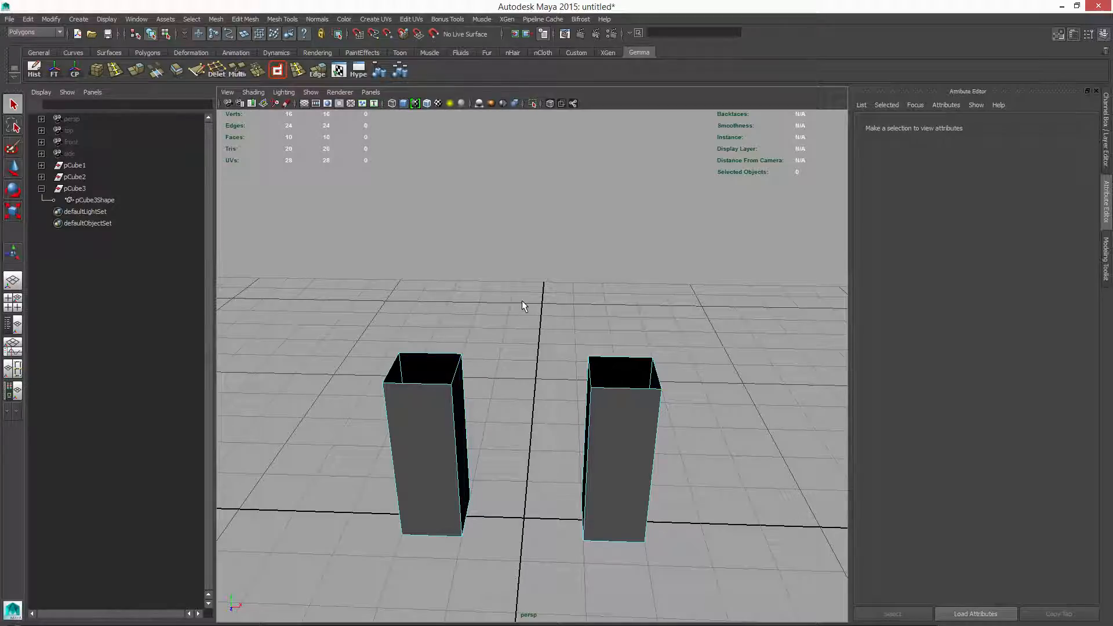
- Select all eight border edges around the pillars' open tops and bridge them into a curved arch with 4 divisions
{"action": "left_click_drag", "start_coordinate": [486, 307], "coordinate": [455, 318], "text": "alt"}
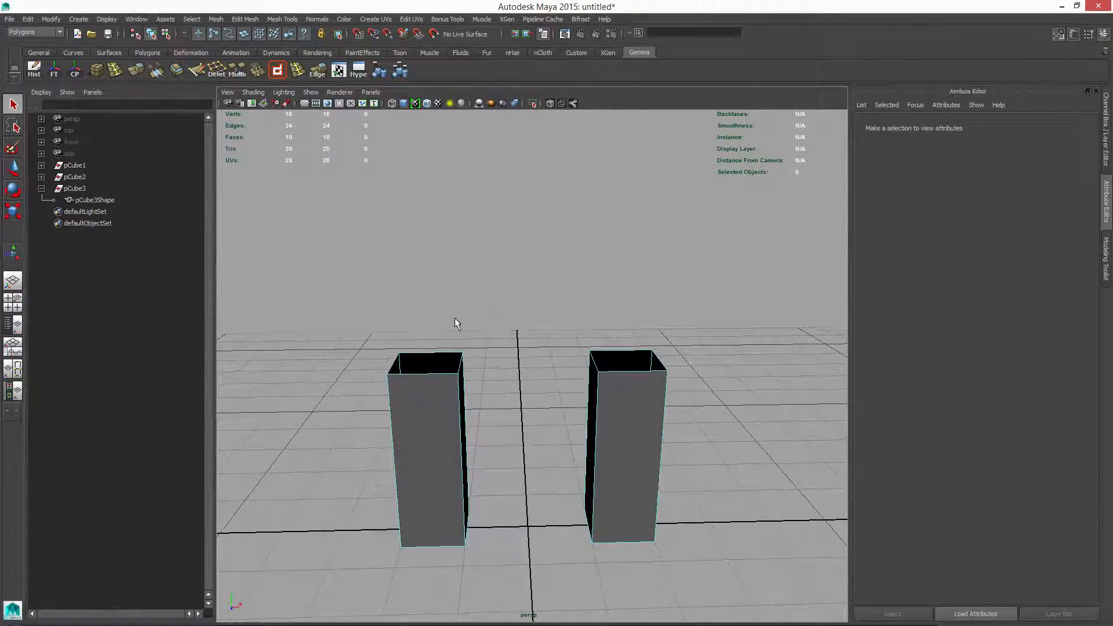
{"action": "left_click", "coordinate": [412, 374]}
{"action": "left_click", "coordinate": [461, 371], "text": "shift"}
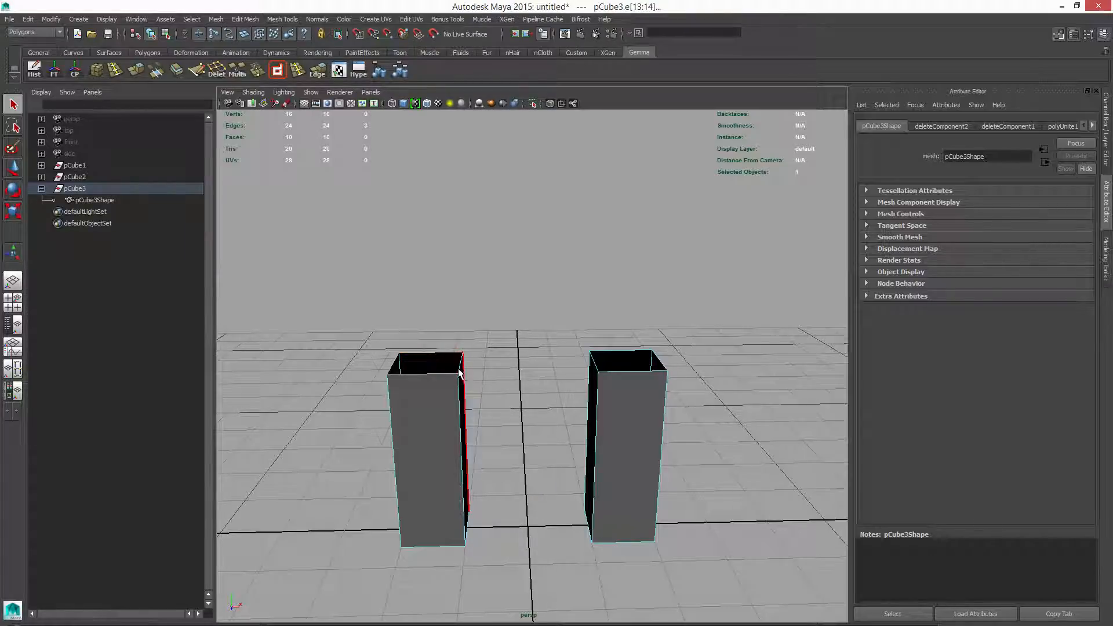
{"action": "left_click", "coordinate": [595, 366], "text": "shift"}
{"action": "left_click", "coordinate": [597, 368], "text": "shift"}
{"action": "left_click", "coordinate": [624, 353], "text": "shift"}
{"action": "left_click", "coordinate": [660, 361], "text": "shift"}
{"action": "left_click", "coordinate": [647, 374], "text": "shift"}
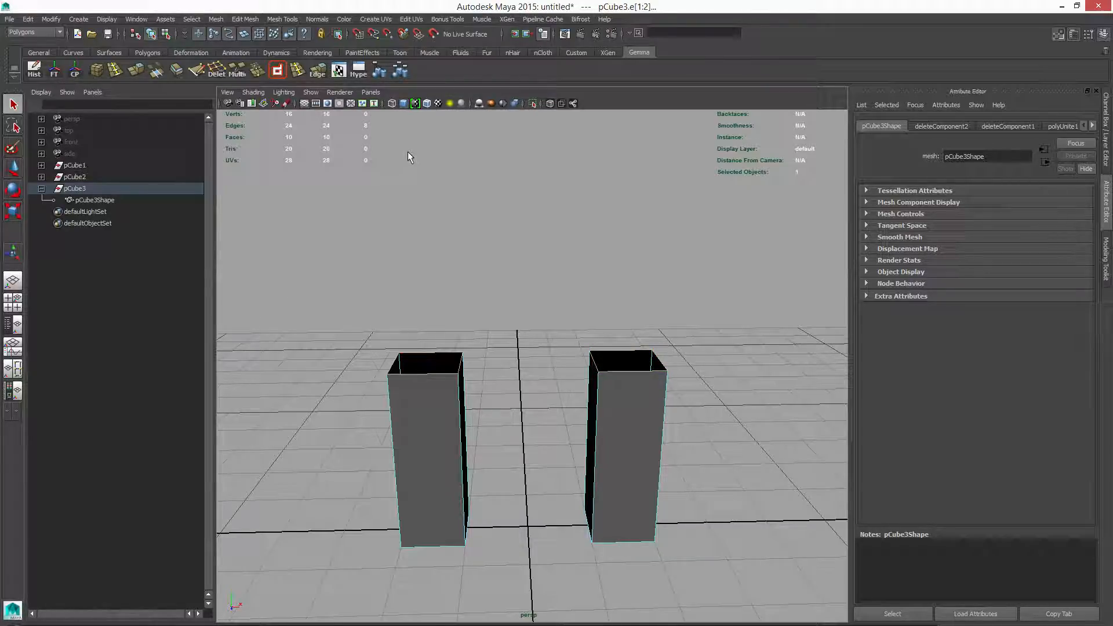
{"action": "left_click", "coordinate": [243, 19]}
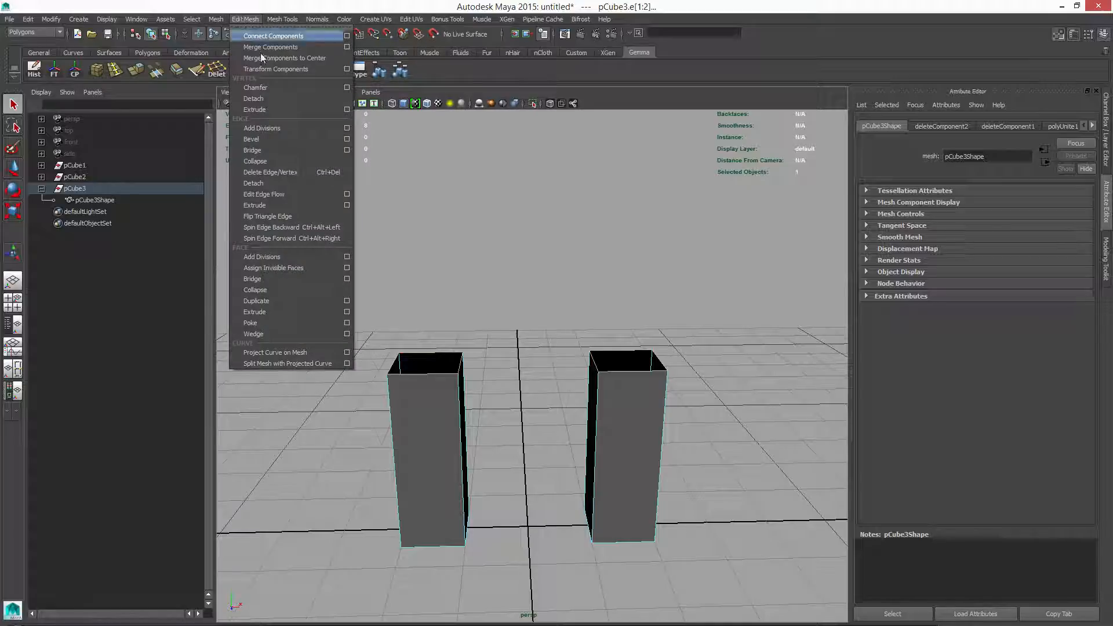
{"action": "left_click", "coordinate": [305, 151]}
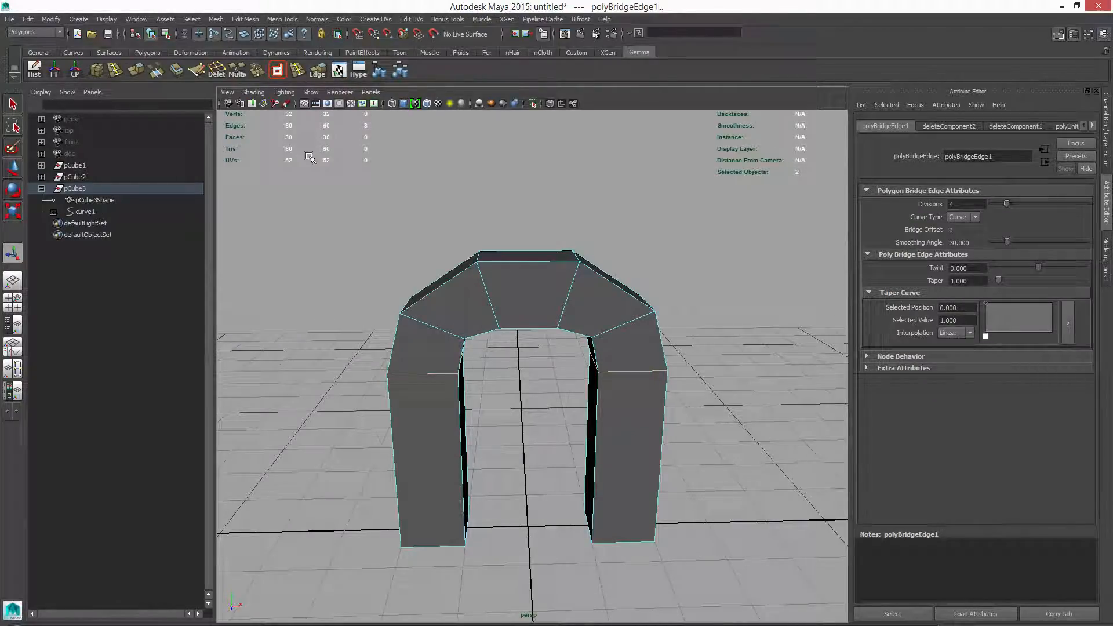
- Undo the edge bridge and clear the edge selection
{"action": "mouse_move", "coordinate": [582, 411]}
{"action": "left_mouse_down", "text": "alt"}
{"action": "mouse_move", "coordinate": [571, 409]}
{"action": "mouse_move", "coordinate": [616, 405]}
{"action": "mouse_move", "coordinate": [521, 401]}
{"action": "mouse_move", "coordinate": [599, 398]}
{"action": "left_mouse_up", "text": "alt"}
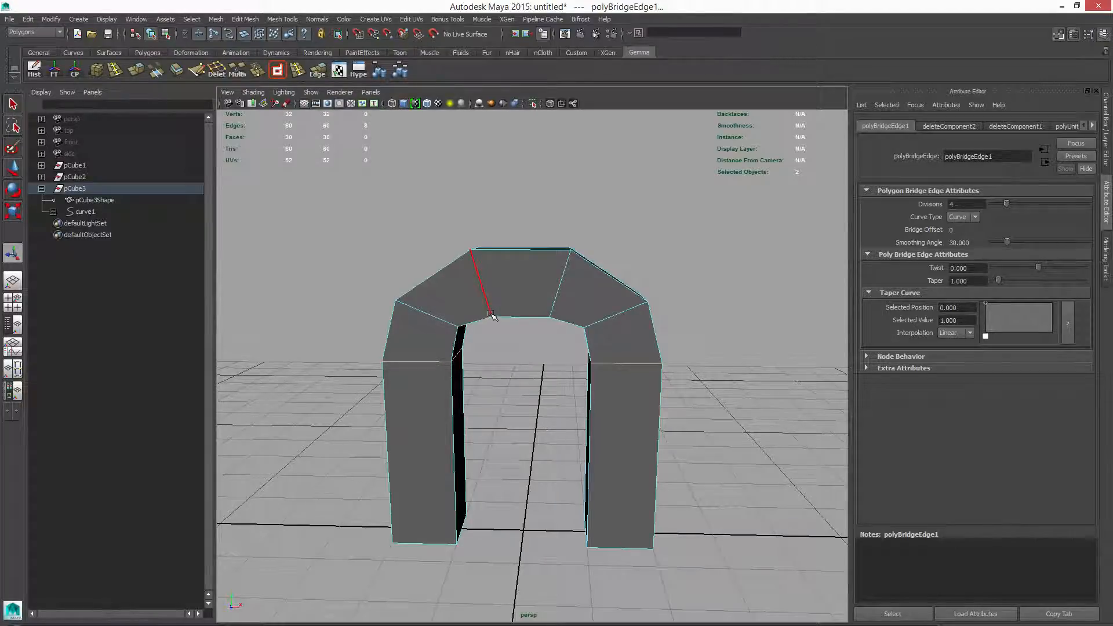
{"action": "key", "text": "ctrl+z"}
{"action": "left_click", "coordinate": [527, 296]}
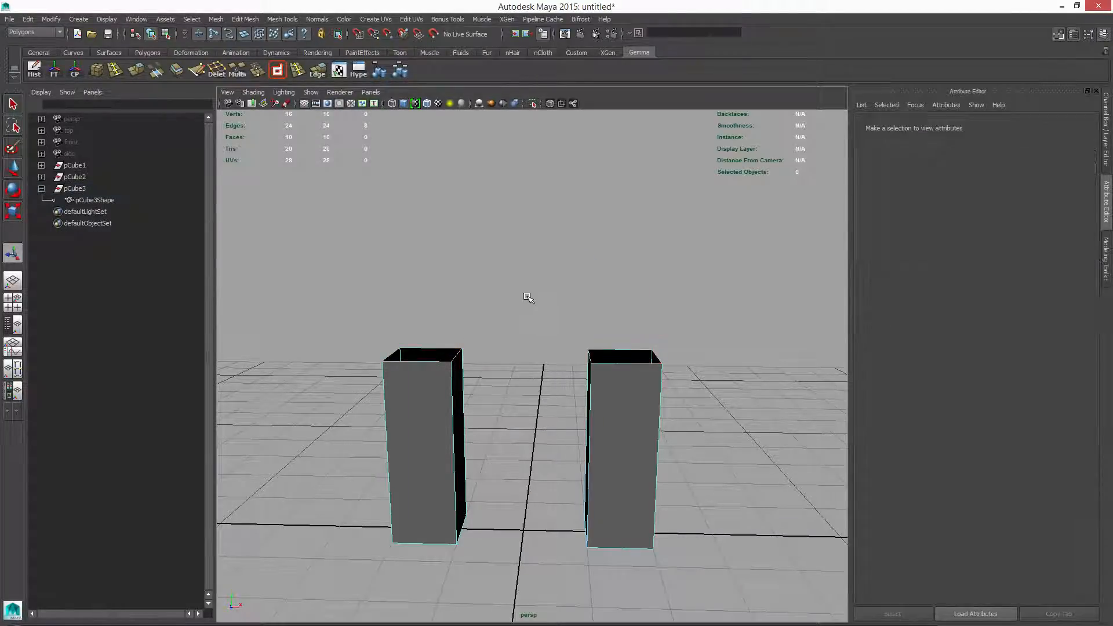
- Select the four border edges around the open top of each of the two pillars
{"action": "left_click_drag", "start_coordinate": [480, 315], "coordinate": [493, 322], "text": "alt"}
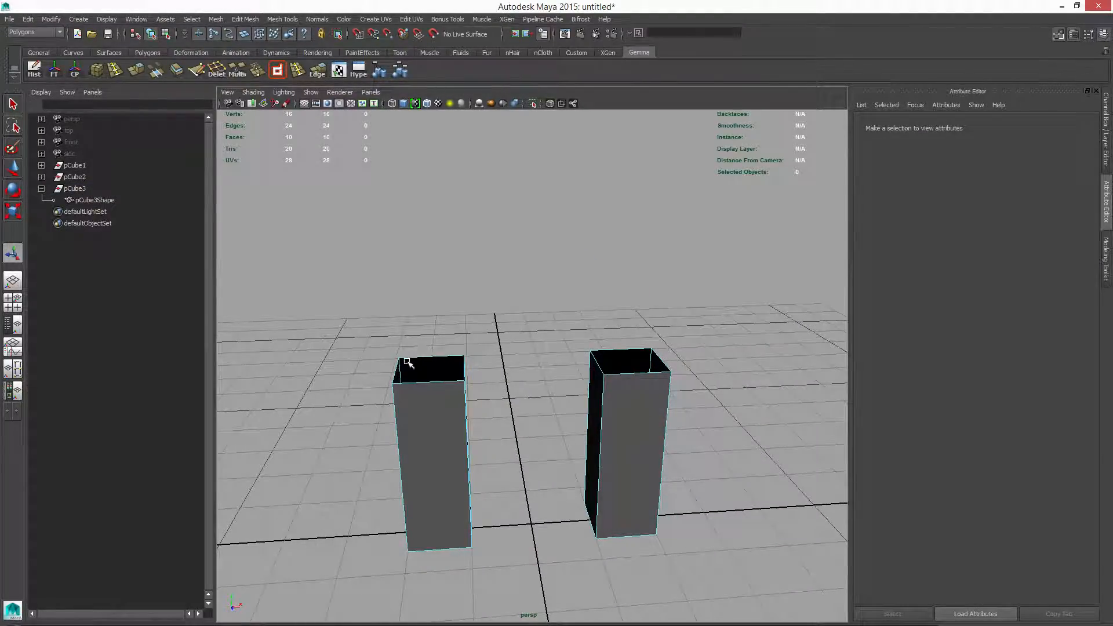
{"action": "left_click", "coordinate": [433, 383]}
{"action": "left_click", "coordinate": [395, 373], "text": "shift"}
{"action": "left_click", "coordinate": [428, 359], "text": "shift"}
{"action": "left_click_drag", "start_coordinate": [508, 399], "coordinate": [458, 367], "text": "alt"}
{"action": "left_click", "coordinate": [453, 362], "text": "shift"}
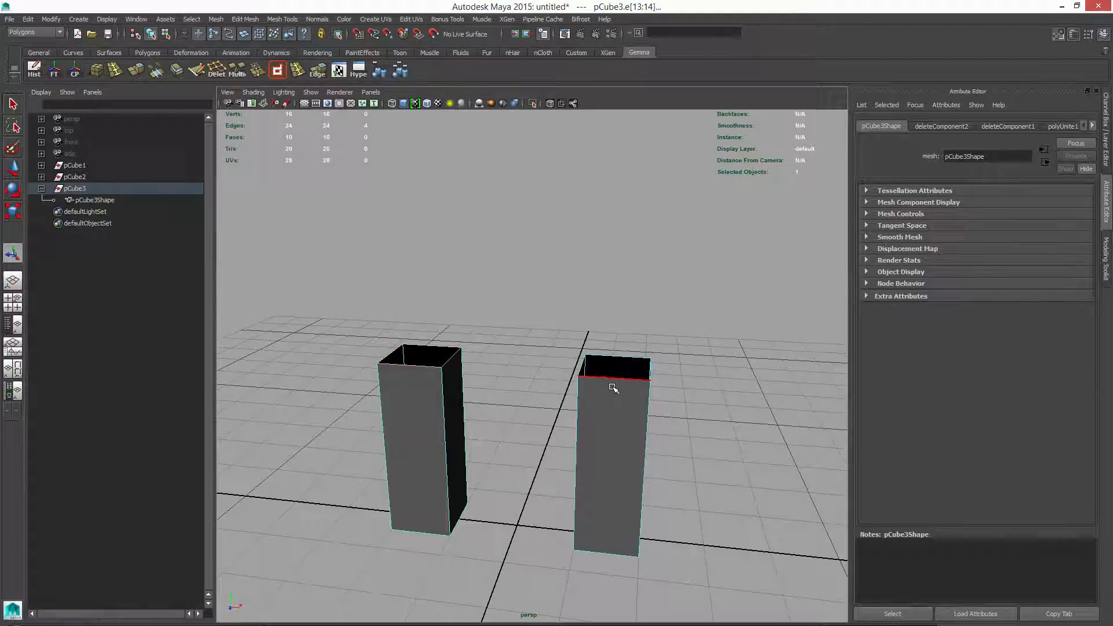
{"action": "left_click_drag", "start_coordinate": [618, 419], "coordinate": [626, 377], "text": "alt"}
{"action": "left_click", "coordinate": [589, 387], "text": "shift"}
{"action": "left_click", "coordinate": [616, 374], "text": "shift"}
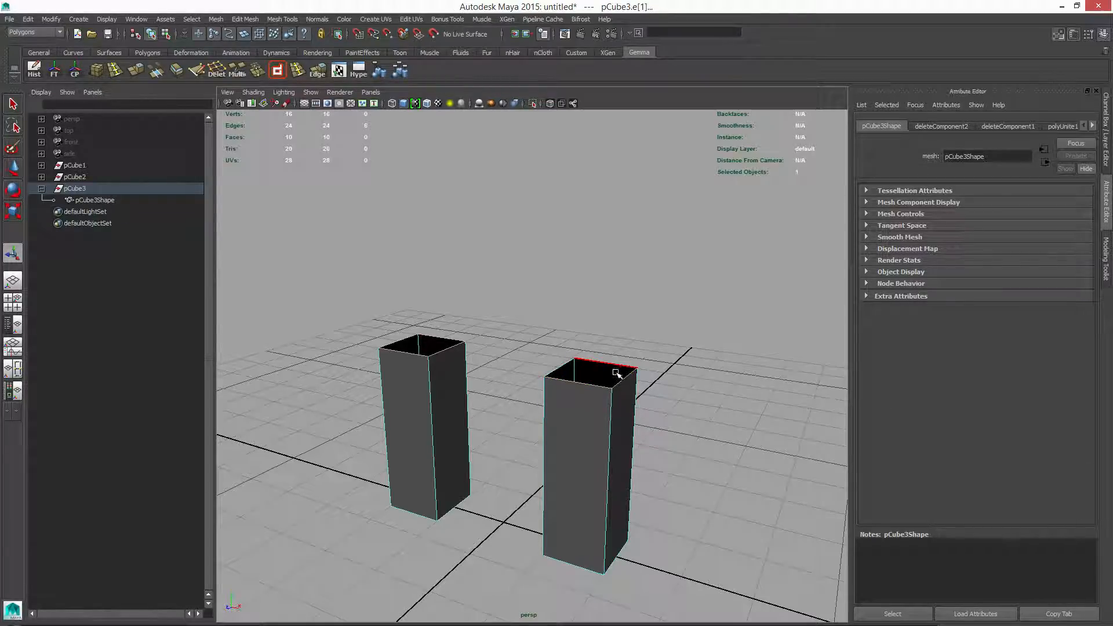
{"action": "left_click", "coordinate": [616, 366], "text": "shift"}
{"action": "left_click", "coordinate": [561, 367], "text": "shift"}
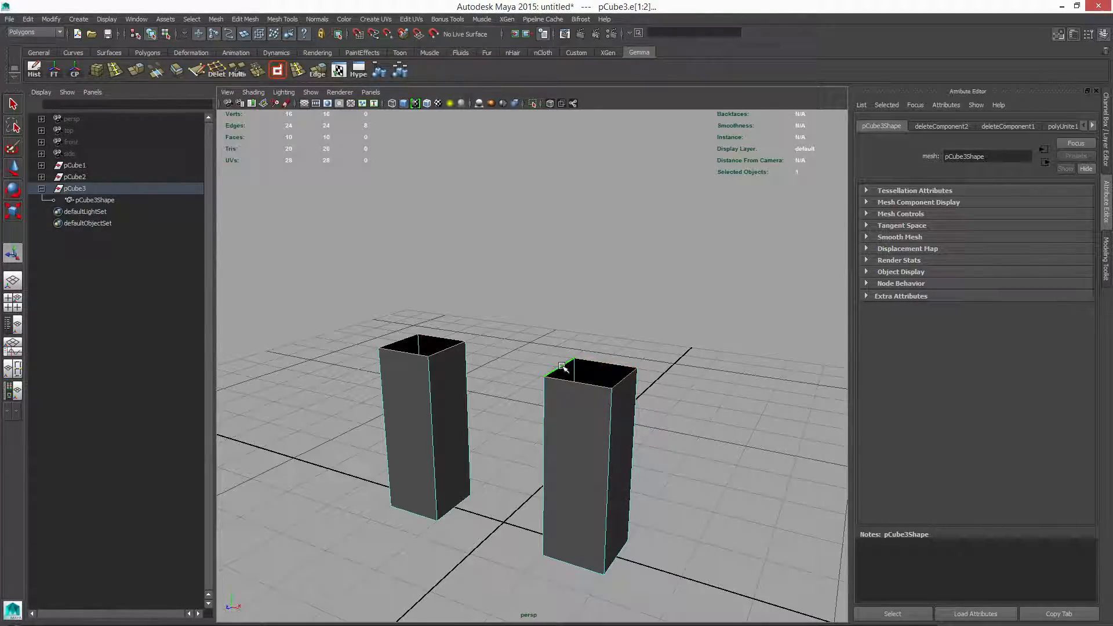
- Bridge the eight selected border edges into an arch, examine it from several angles and undo the bridge
{"action": "left_click", "coordinate": [246, 19]}
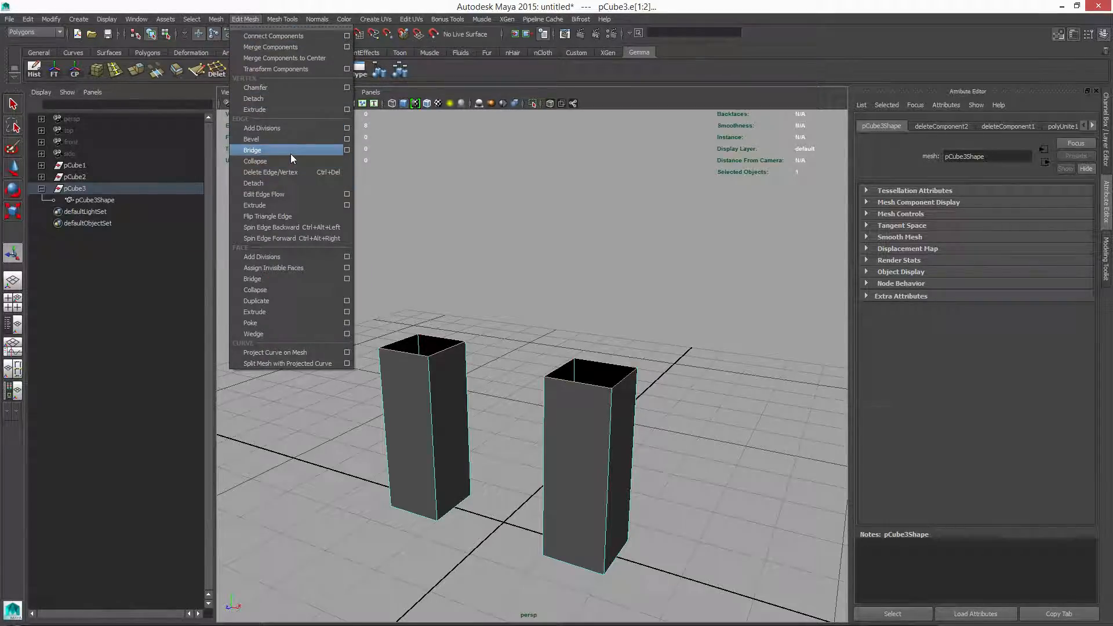
{"action": "left_click", "coordinate": [318, 155]}
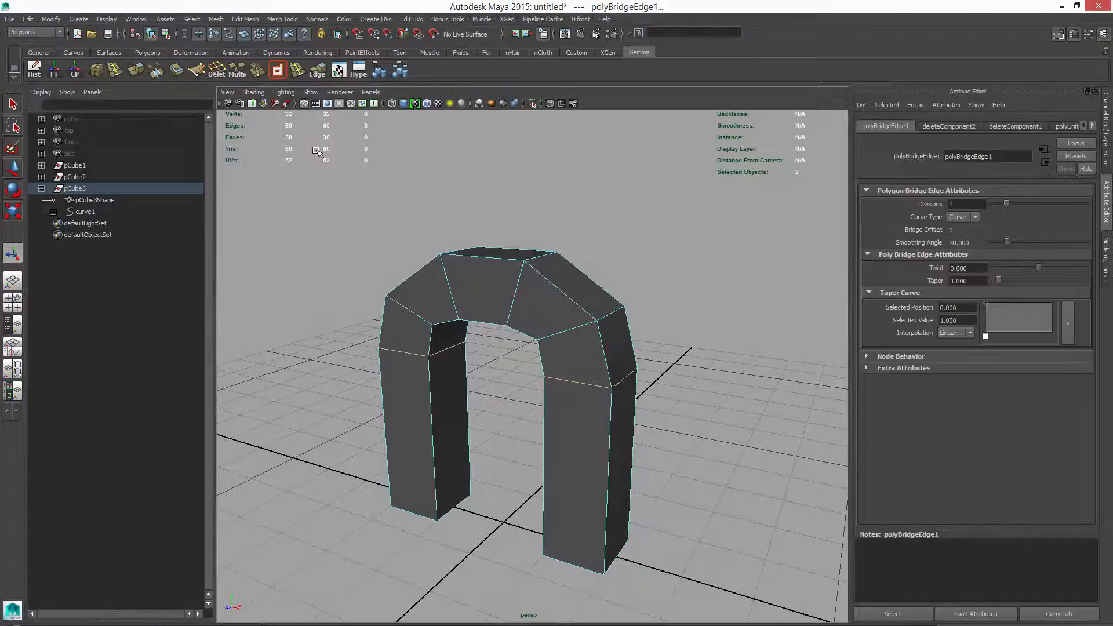
{"action": "left_click_drag", "start_coordinate": [449, 359], "coordinate": [490, 352], "text": "alt"}
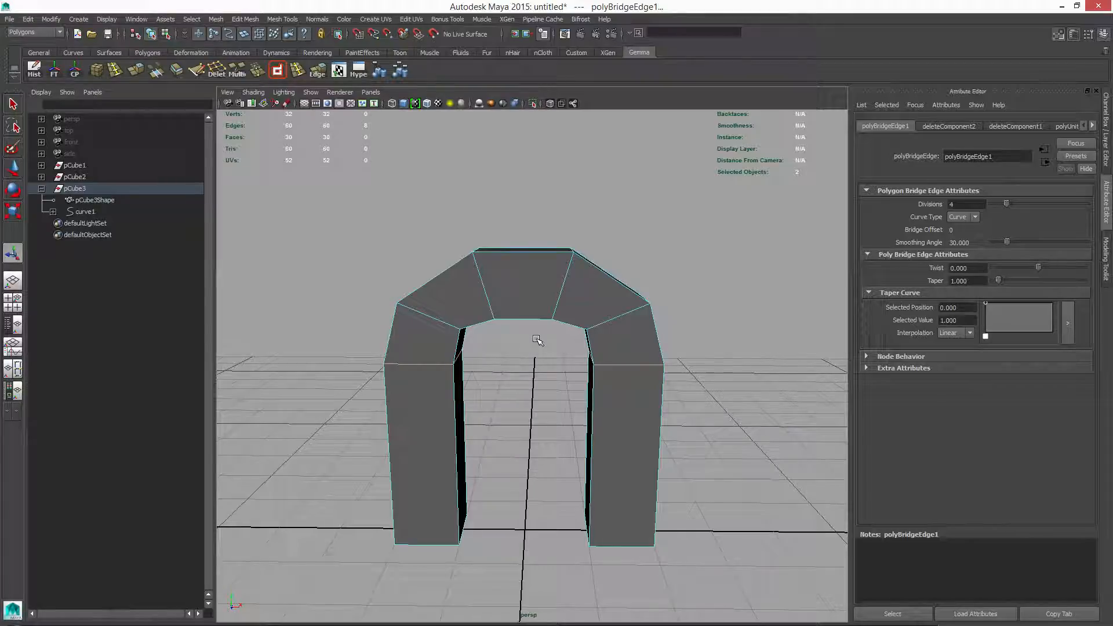
{"action": "left_click_drag", "start_coordinate": [577, 343], "coordinate": [584, 393], "text": "alt"}
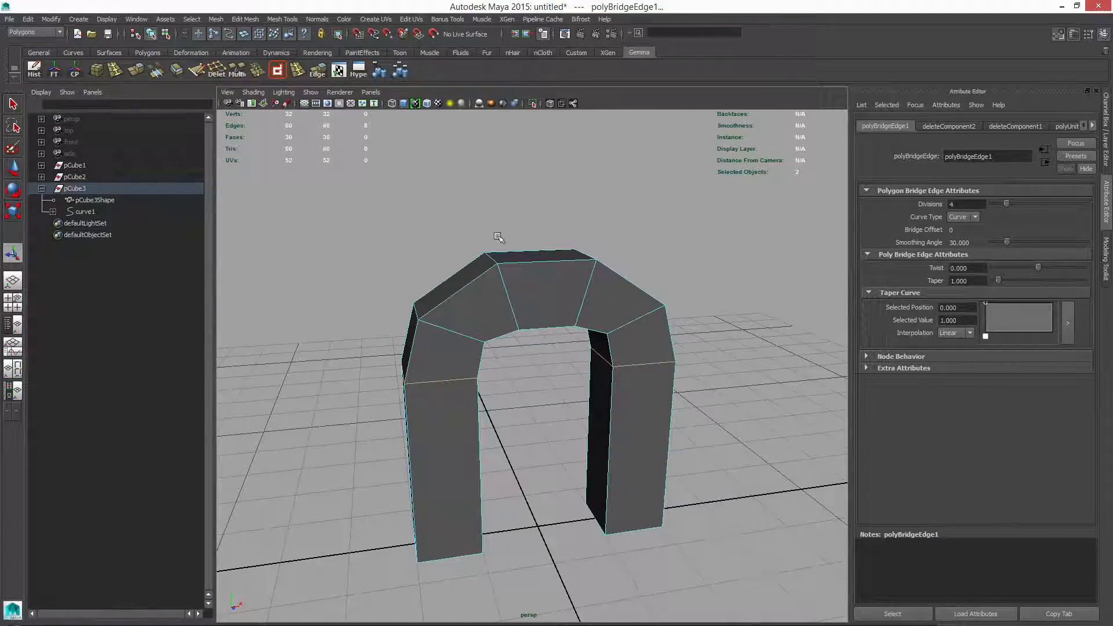
{"action": "left_click_drag", "start_coordinate": [629, 373], "coordinate": [546, 412], "text": "alt"}
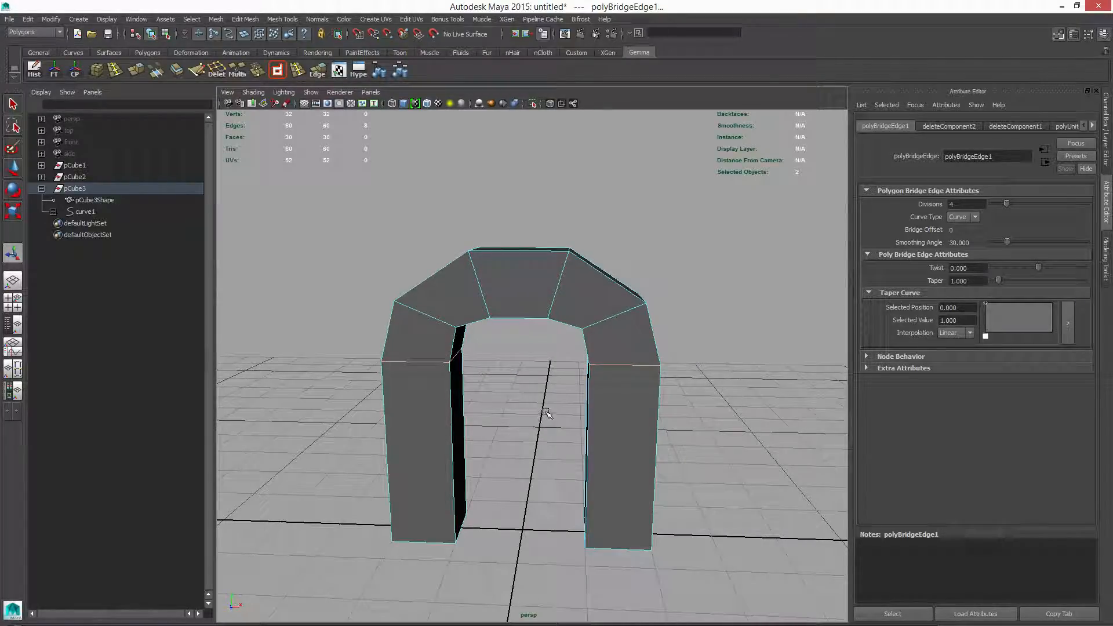
{"action": "key", "text": "ctrl+z"}
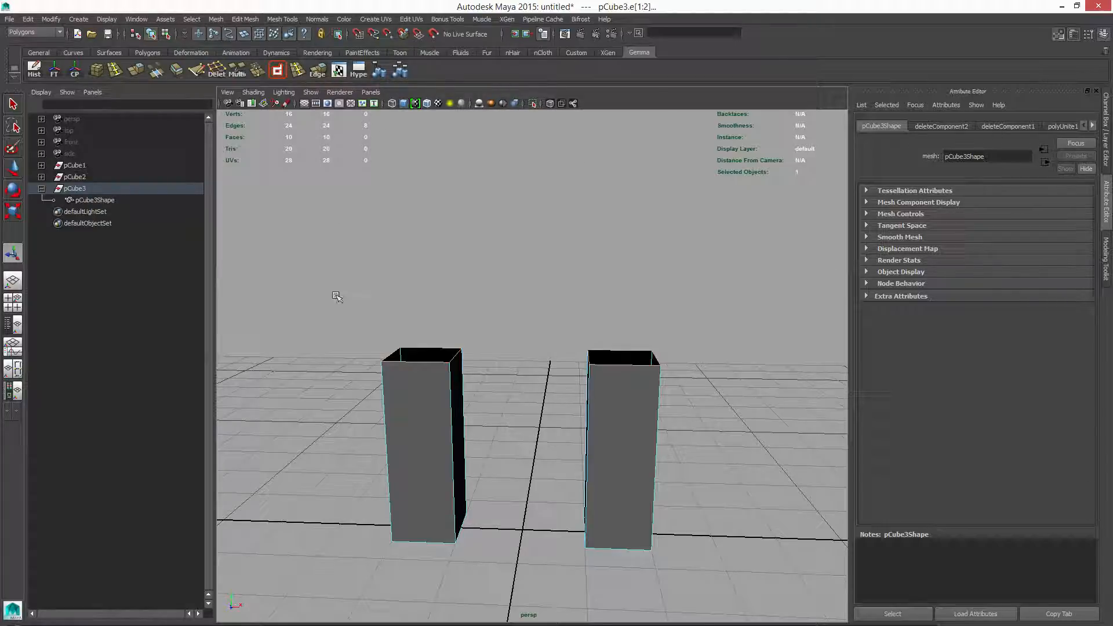
- Show the Modeling Toolkit and reset the edge Bridge options to their defaults, linear path with 5 divisions, without applying the bridge
{"action": "left_click", "coordinate": [1107, 268]}
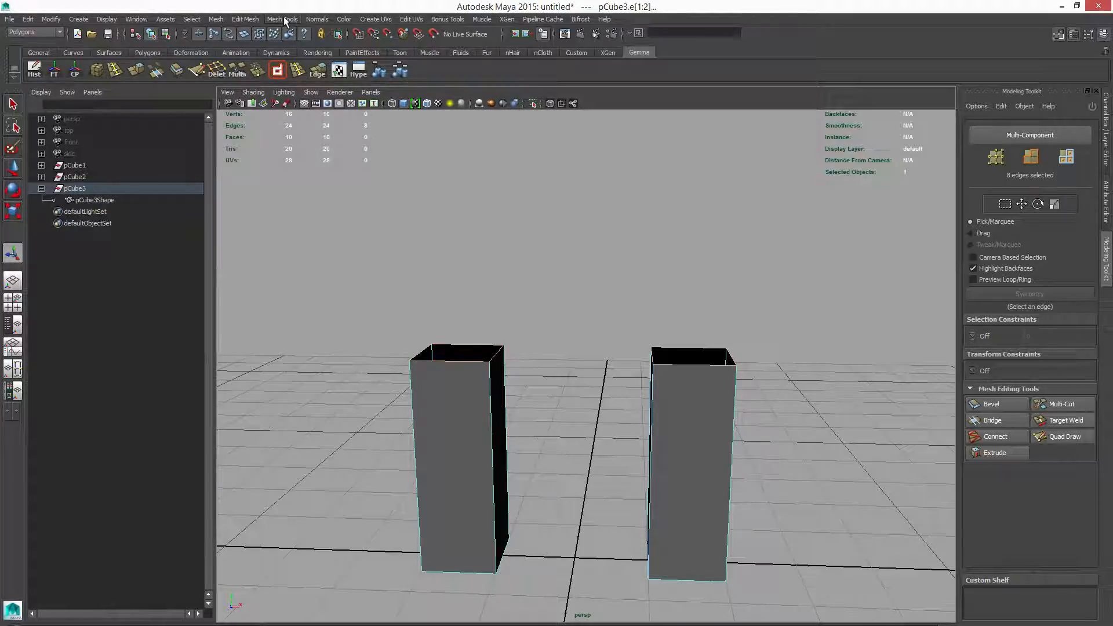
{"action": "left_click", "coordinate": [246, 19]}
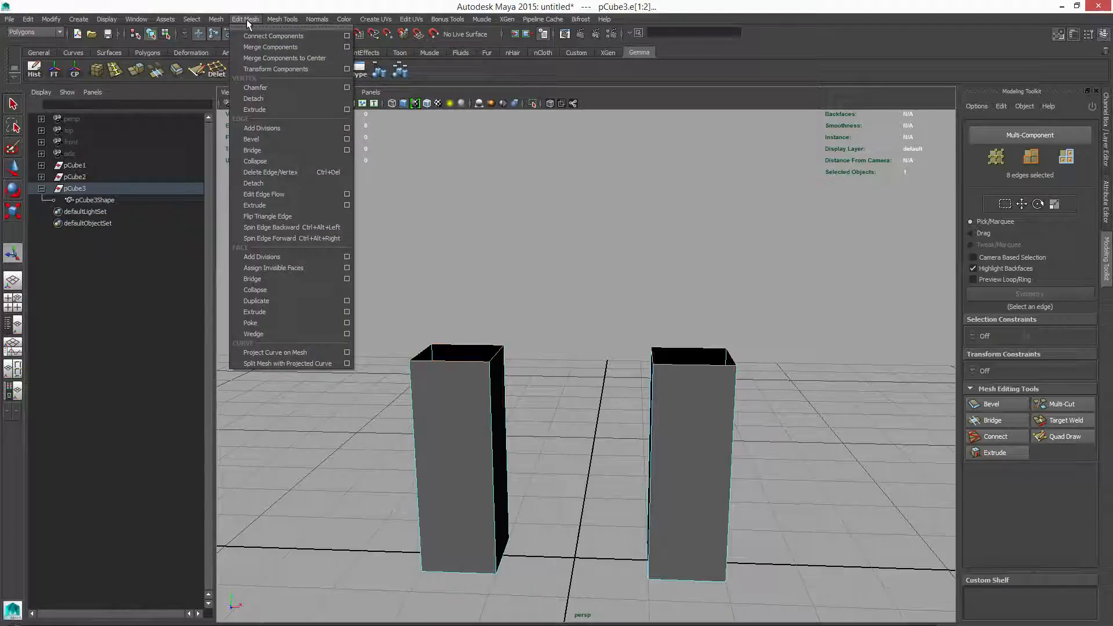
{"action": "left_click", "coordinate": [348, 151]}
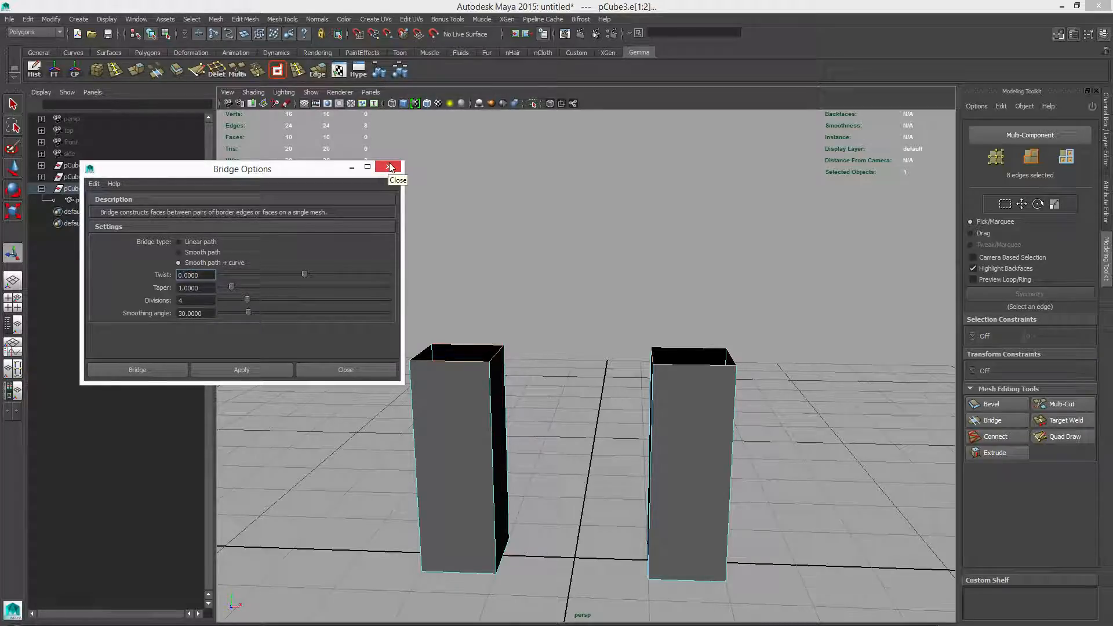
{"action": "left_click", "coordinate": [94, 184]}
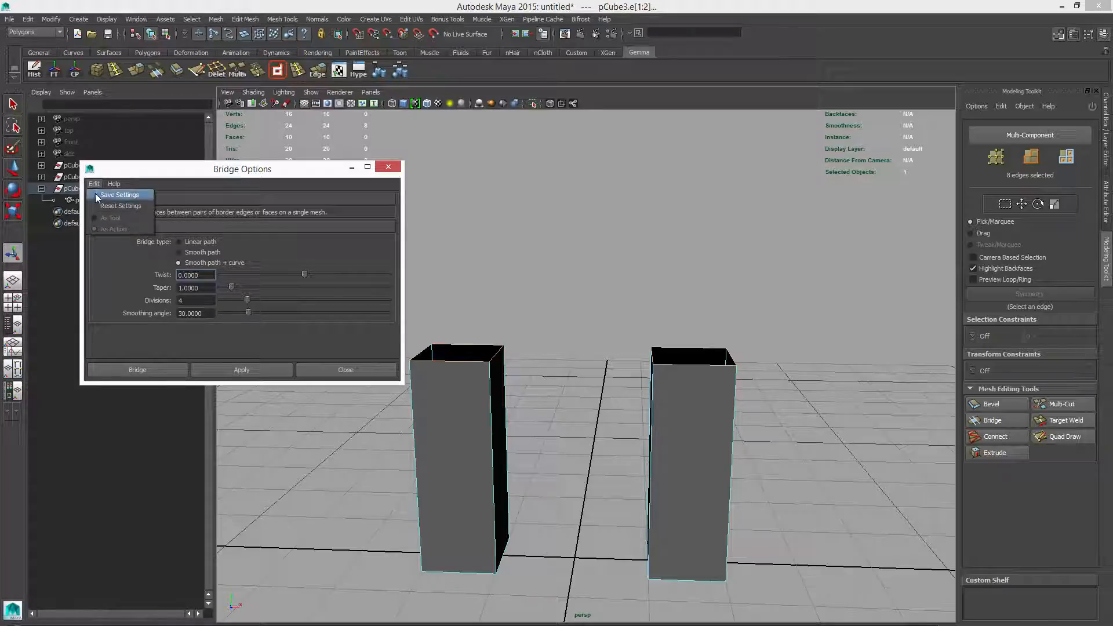
{"action": "left_click", "coordinate": [111, 206]}
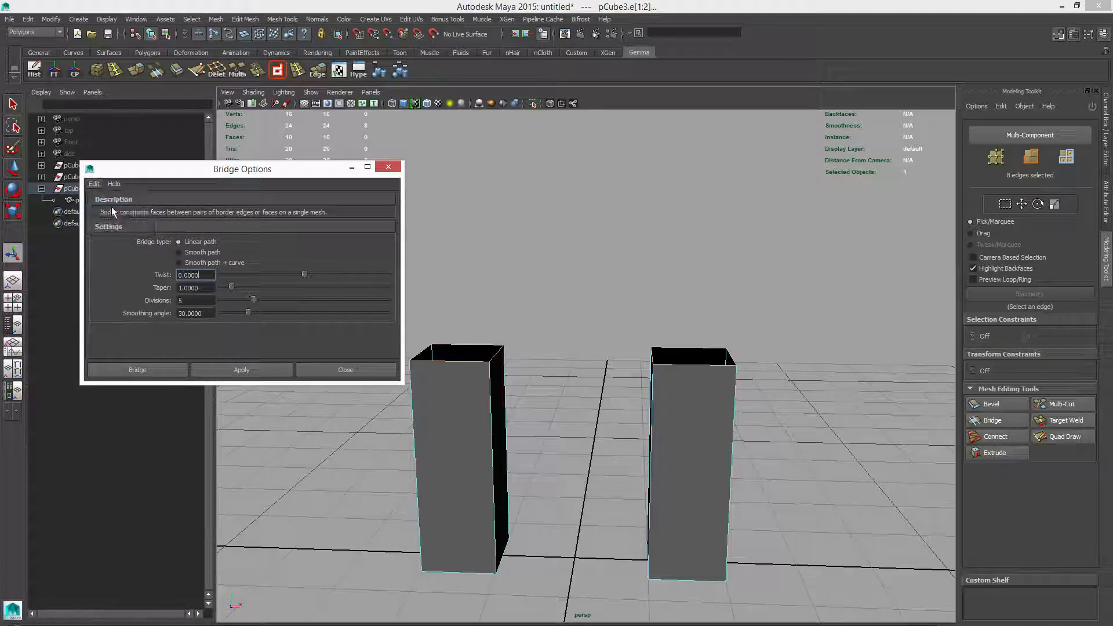
{"action": "left_click", "coordinate": [388, 167]}
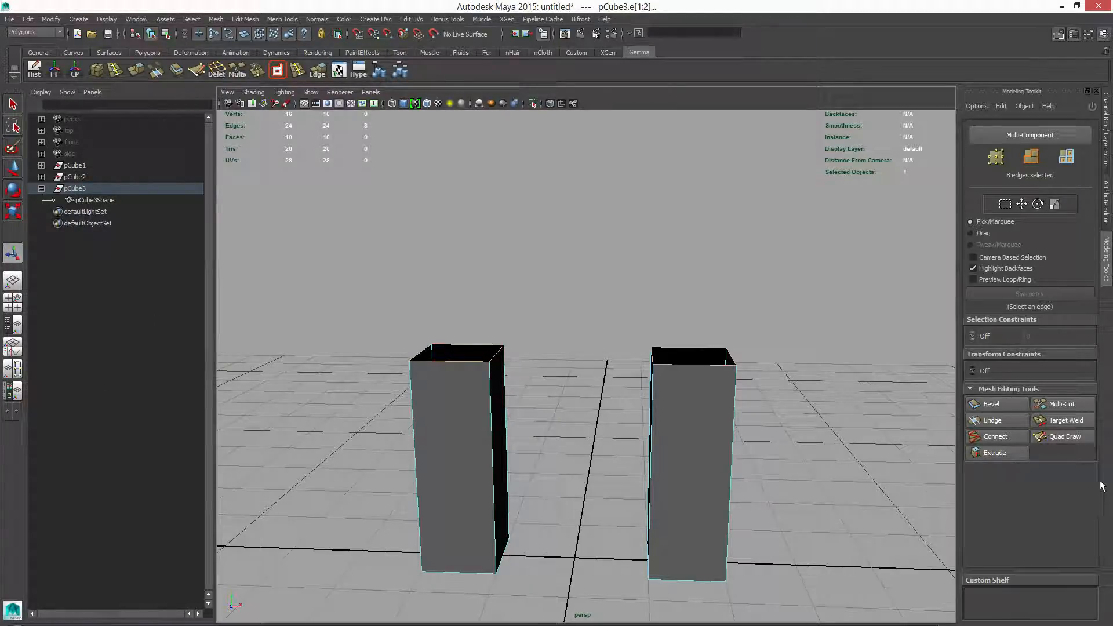
- Bridge the selected border edges of the two pillars with the Modeling Toolkit's Bridge and open the standard edge Bridge options
{"action": "left_click", "coordinate": [992, 422]}
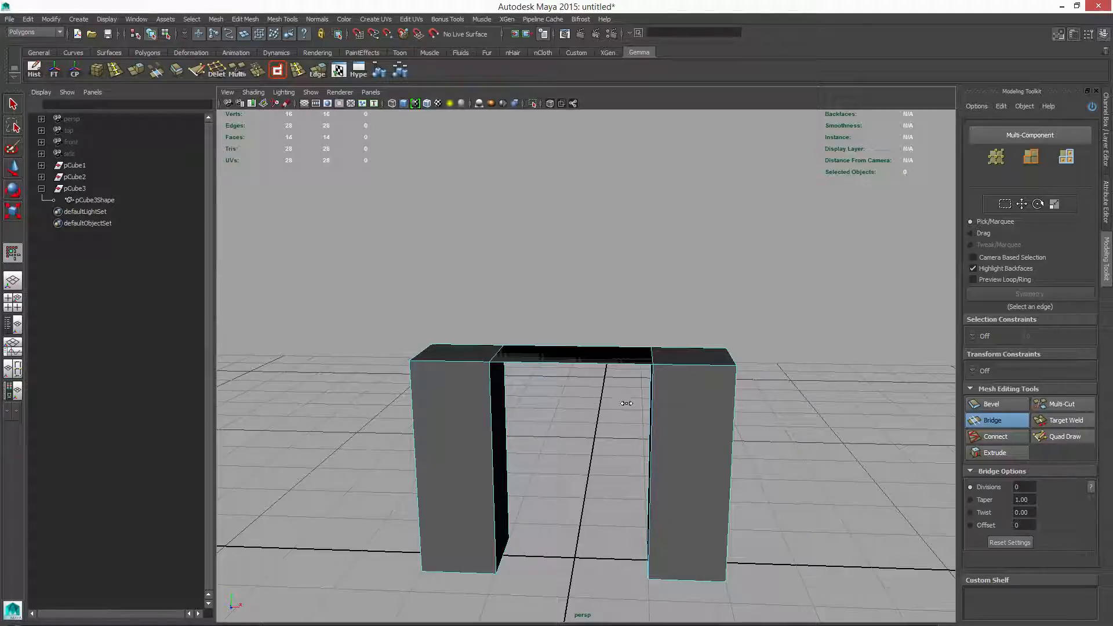
{"action": "left_click_drag", "start_coordinate": [637, 427], "coordinate": [661, 435], "text": "alt"}
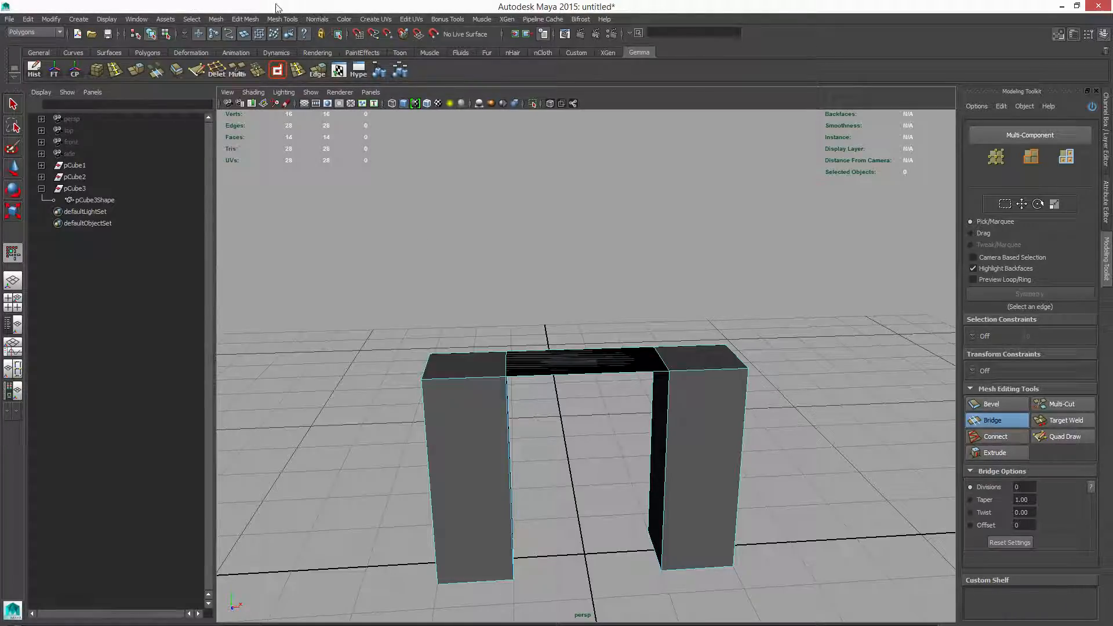
{"action": "left_click", "coordinate": [245, 19]}
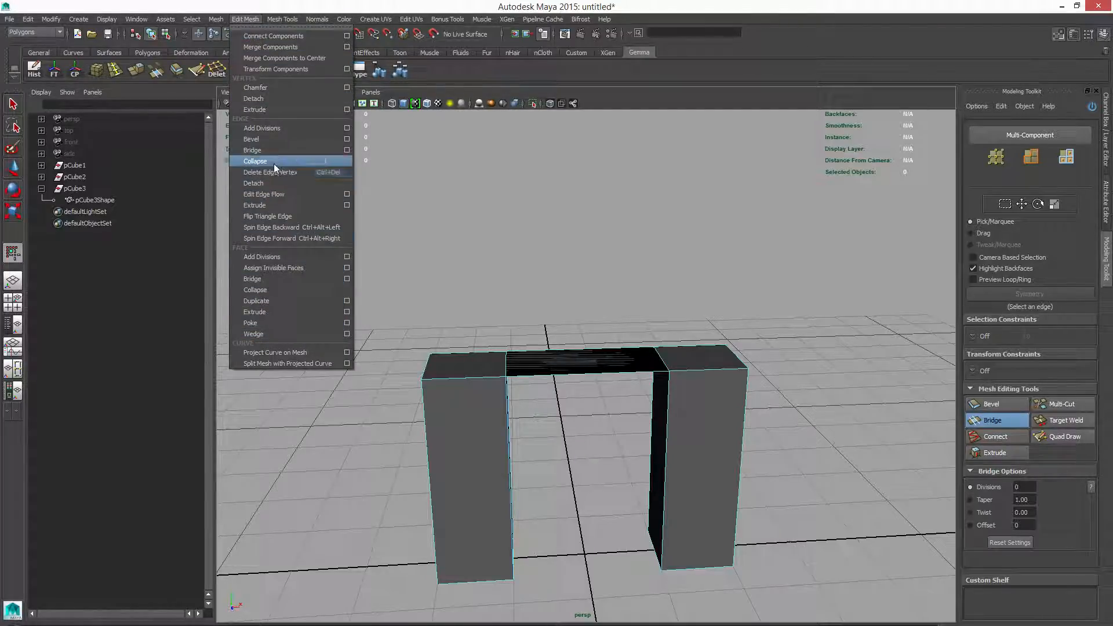
{"action": "left_click", "coordinate": [347, 149]}
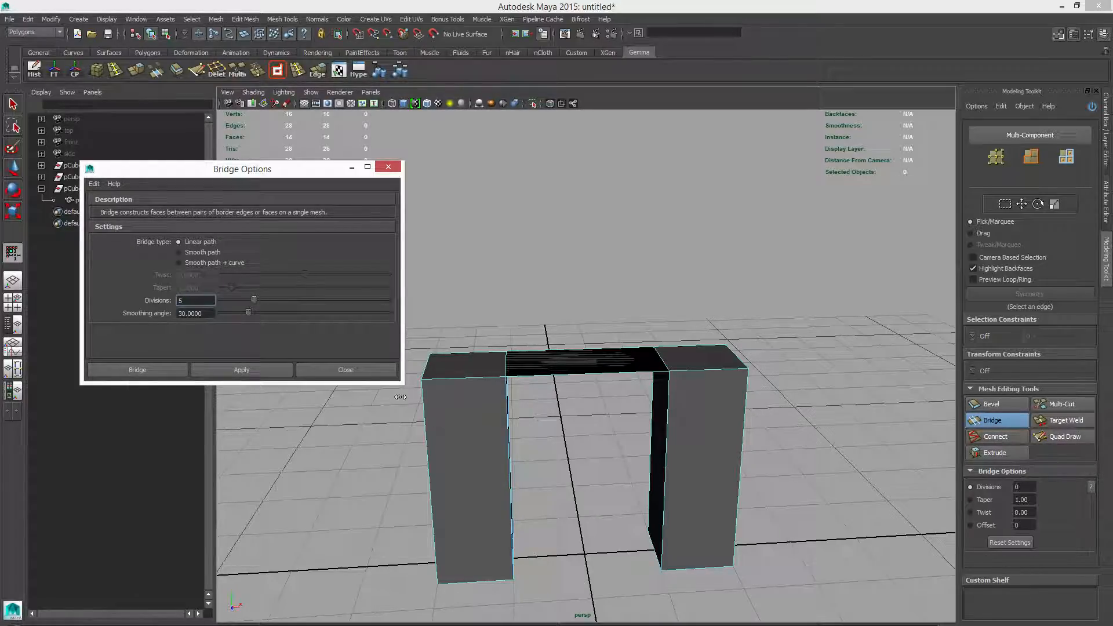
- Close the Bridge options, show the Attribute Editor and select the bridged pillar mesh in Object Mode
{"action": "left_click", "coordinate": [389, 168]}
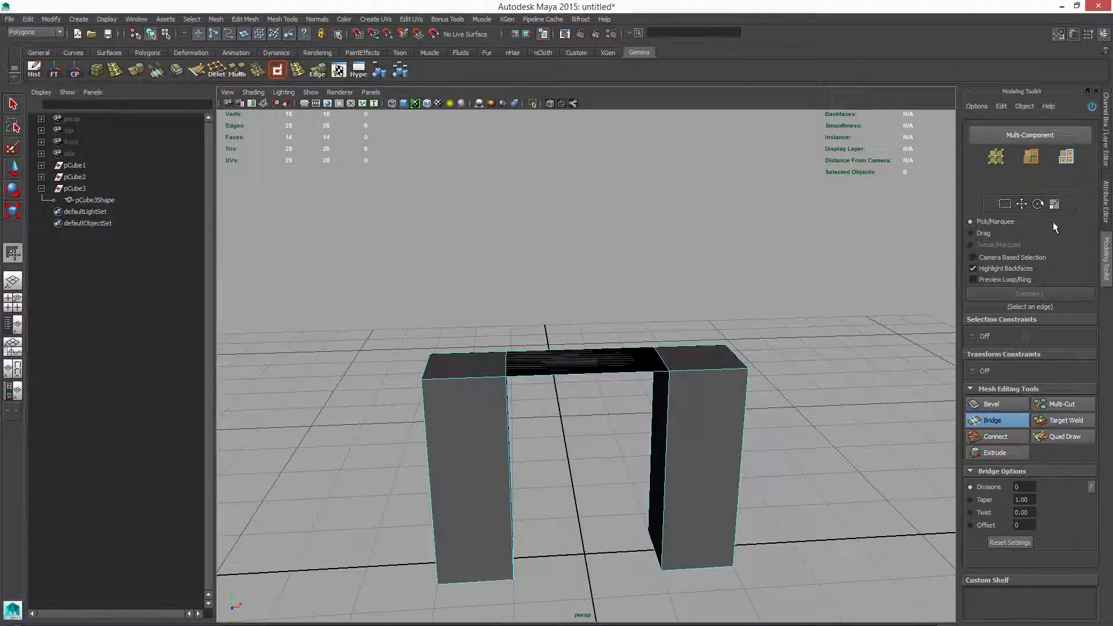
{"action": "left_click", "coordinate": [1105, 204]}
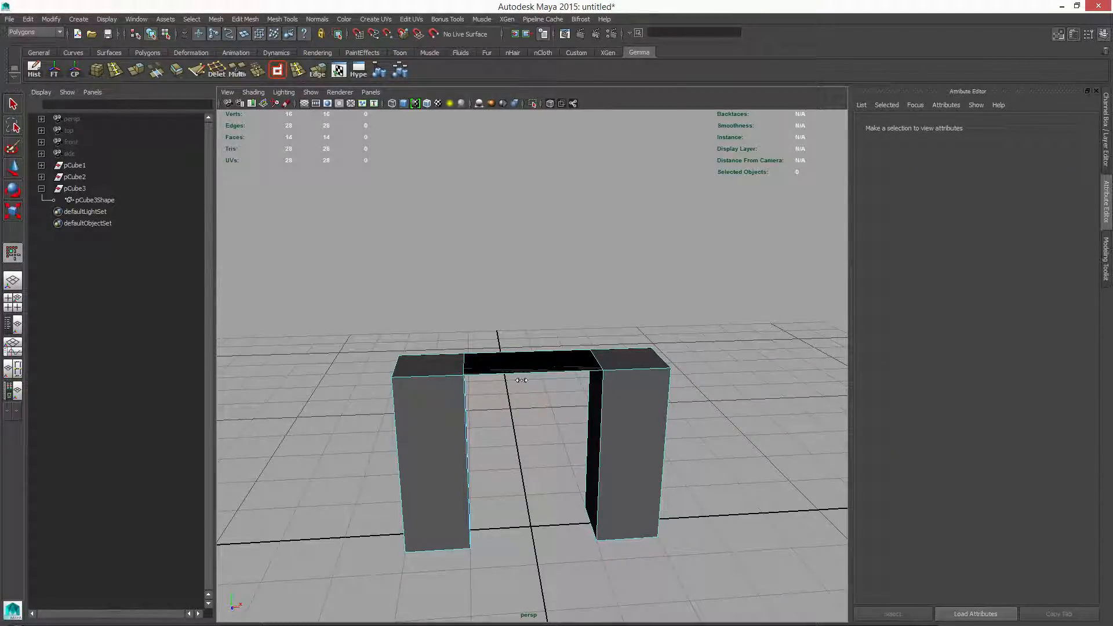
{"action": "left_click", "coordinate": [13, 104]}
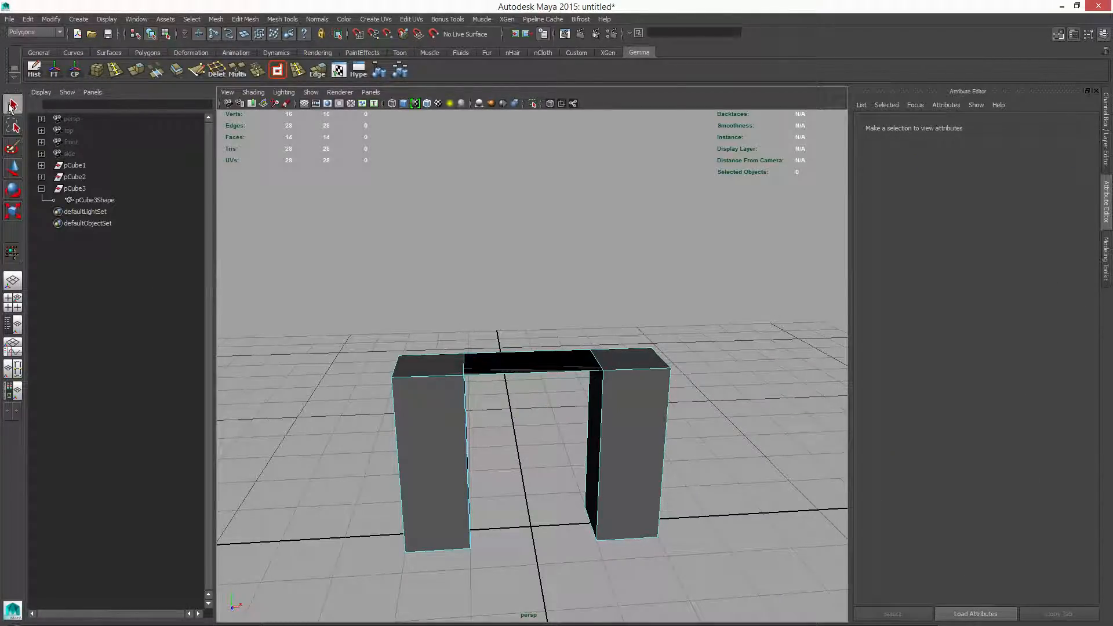
{"action": "left_click", "coordinate": [534, 373]}
{"action": "right_click", "coordinate": [627, 424]}
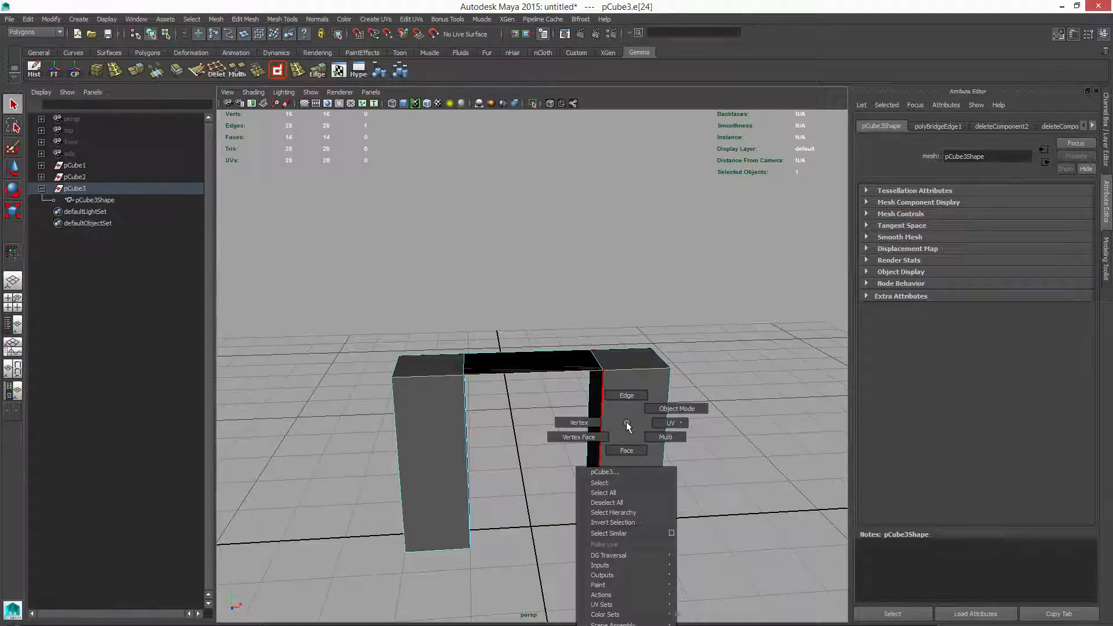
{"action": "left_click", "coordinate": [656, 409]}
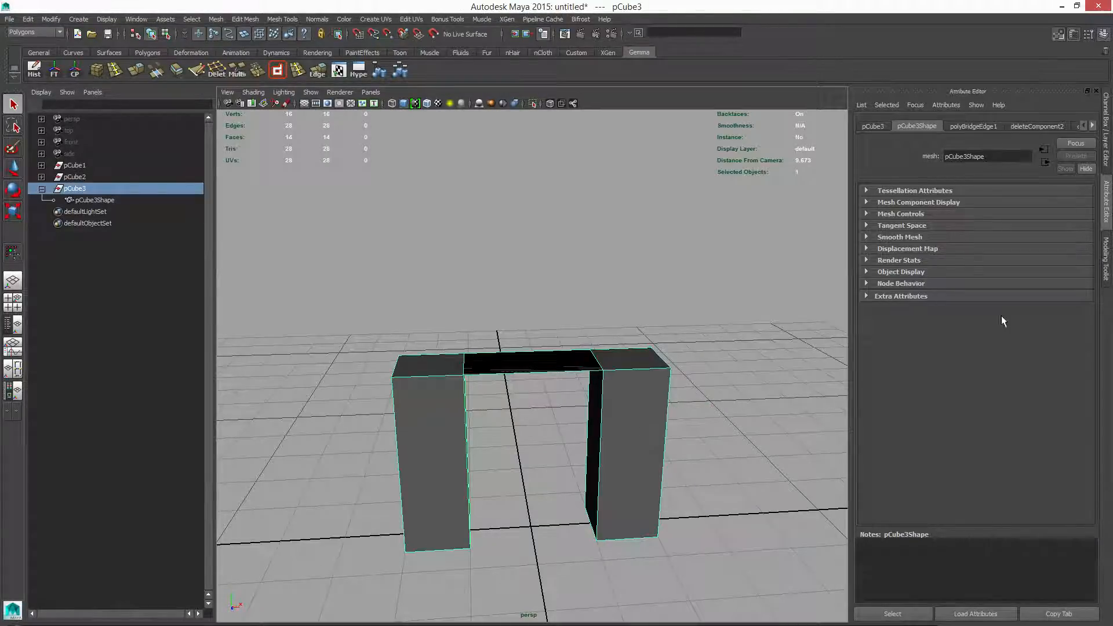
- Examine the bridge node's attributes, including Node Behavior and Extra Attributes, and return to the Modeling Toolkit
{"action": "left_click", "coordinate": [978, 126]}
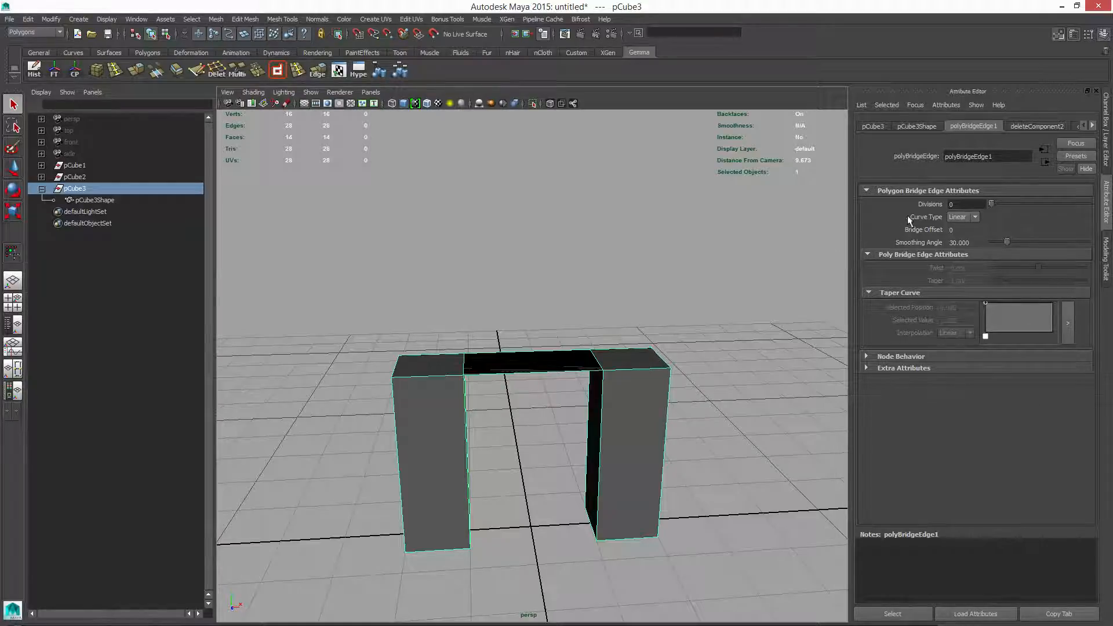
{"action": "left_click", "coordinate": [867, 356]}
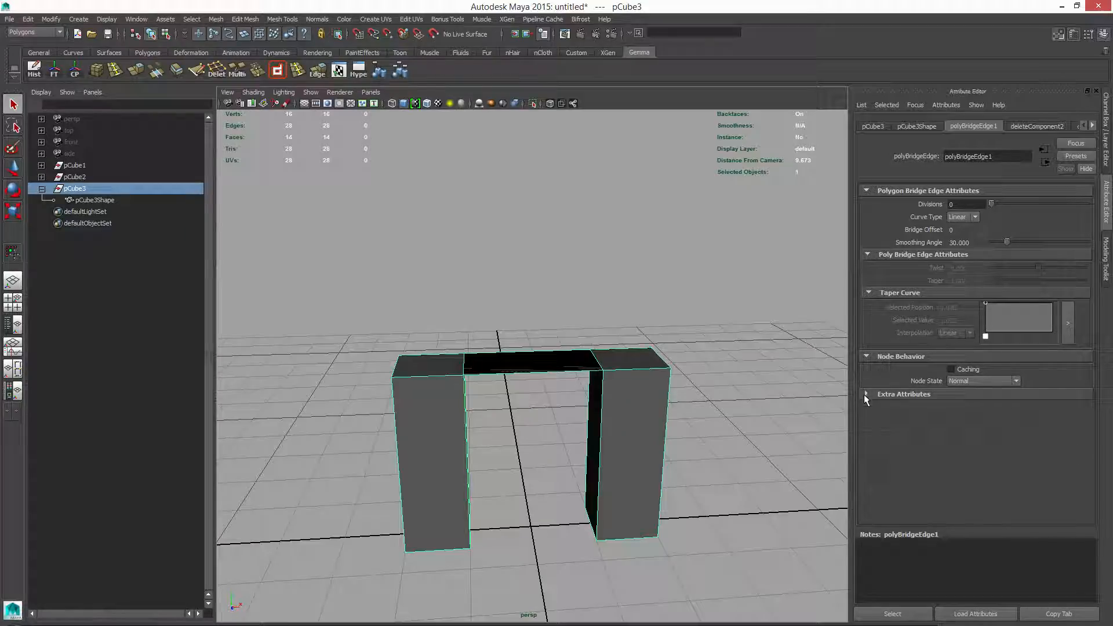
{"action": "left_click", "coordinate": [867, 394]}
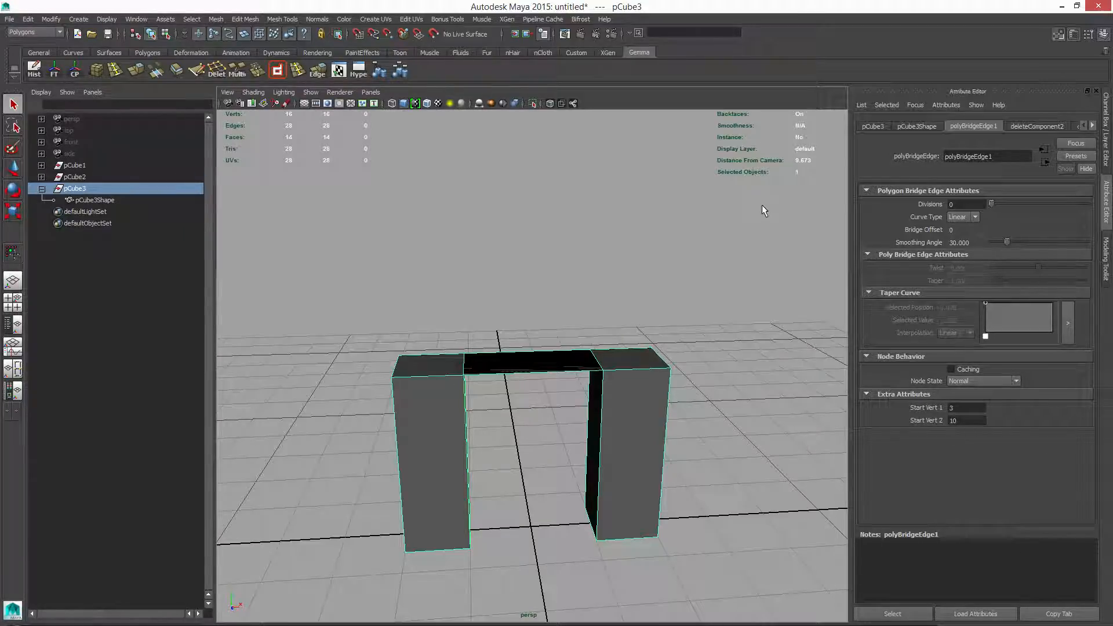
{"action": "mouse_move", "coordinate": [745, 340]}
{"action": "left_mouse_down", "text": "alt"}
{"action": "mouse_move", "coordinate": [708, 315]}
{"action": "mouse_move", "coordinate": [738, 325]}
{"action": "mouse_move", "coordinate": [727, 352]}
{"action": "mouse_move", "coordinate": [731, 325]}
{"action": "left_mouse_up", "text": "alt"}
{"action": "left_click", "coordinate": [1106, 258]}
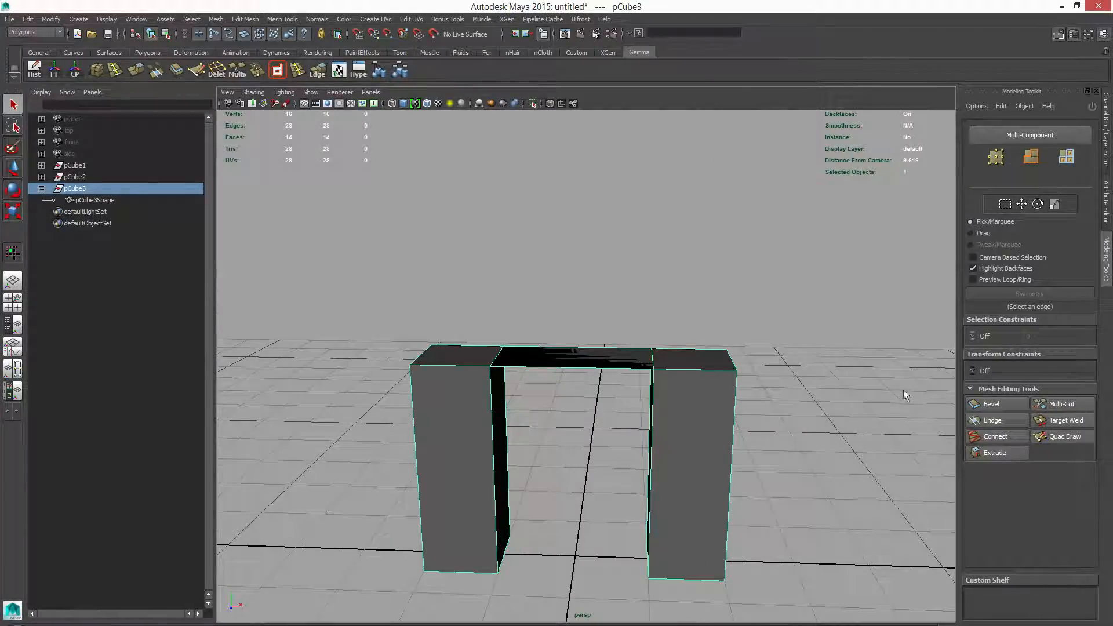